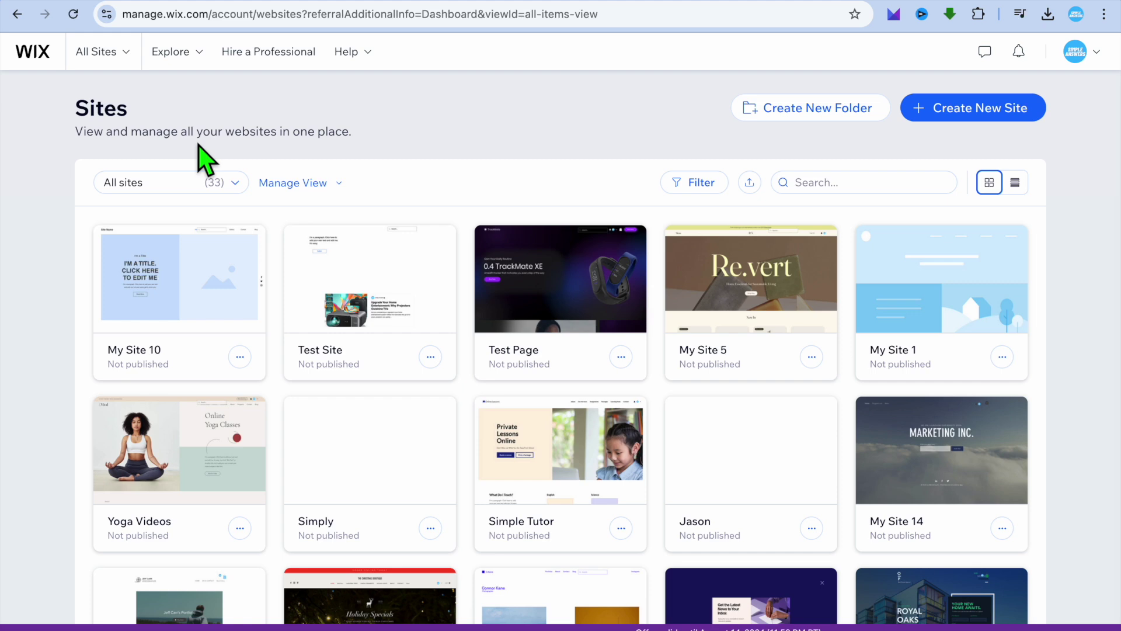
Step: Create a new site on the classic Wix Editor, skipping the AI chat setup
{"action": "left_click", "coordinate": [964, 123]}
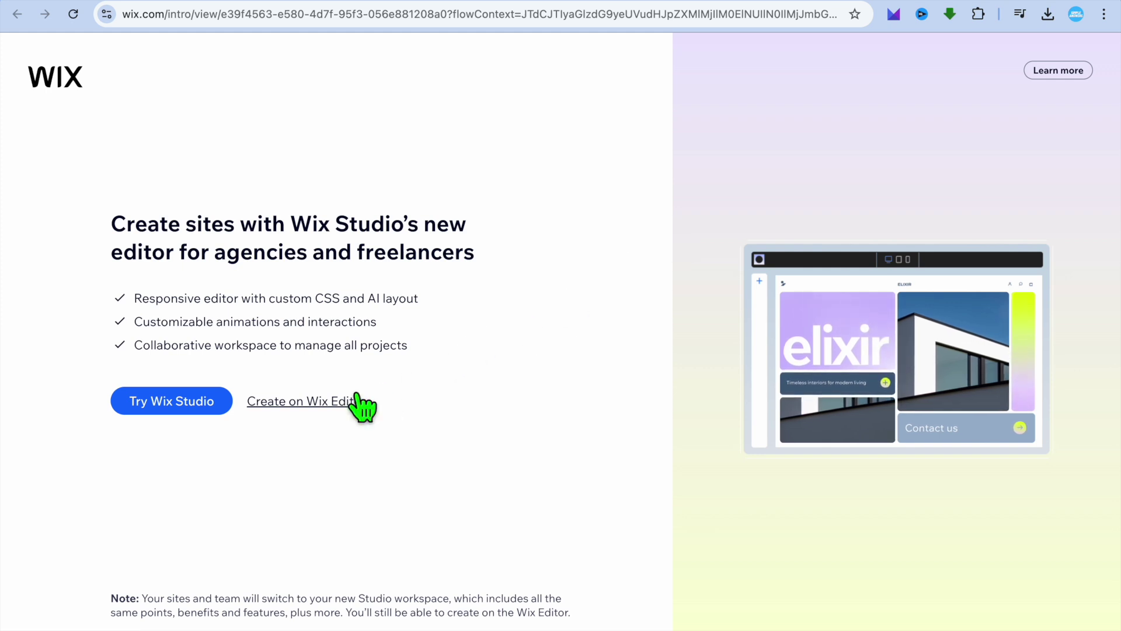
{"action": "left_click", "coordinate": [336, 402]}
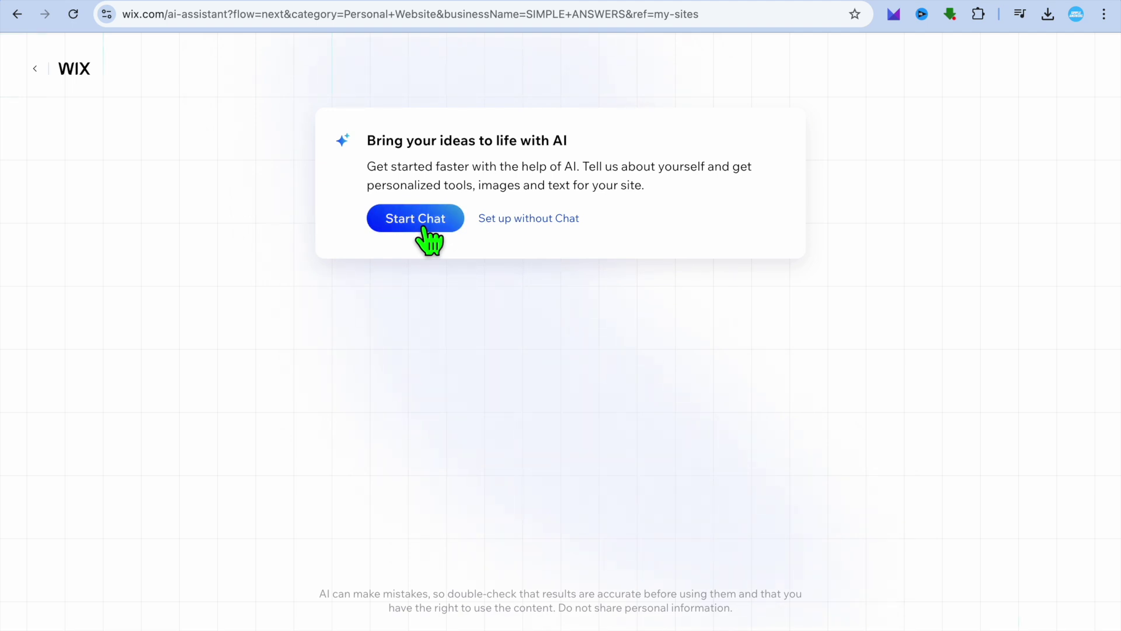
{"action": "left_click", "coordinate": [536, 217]}
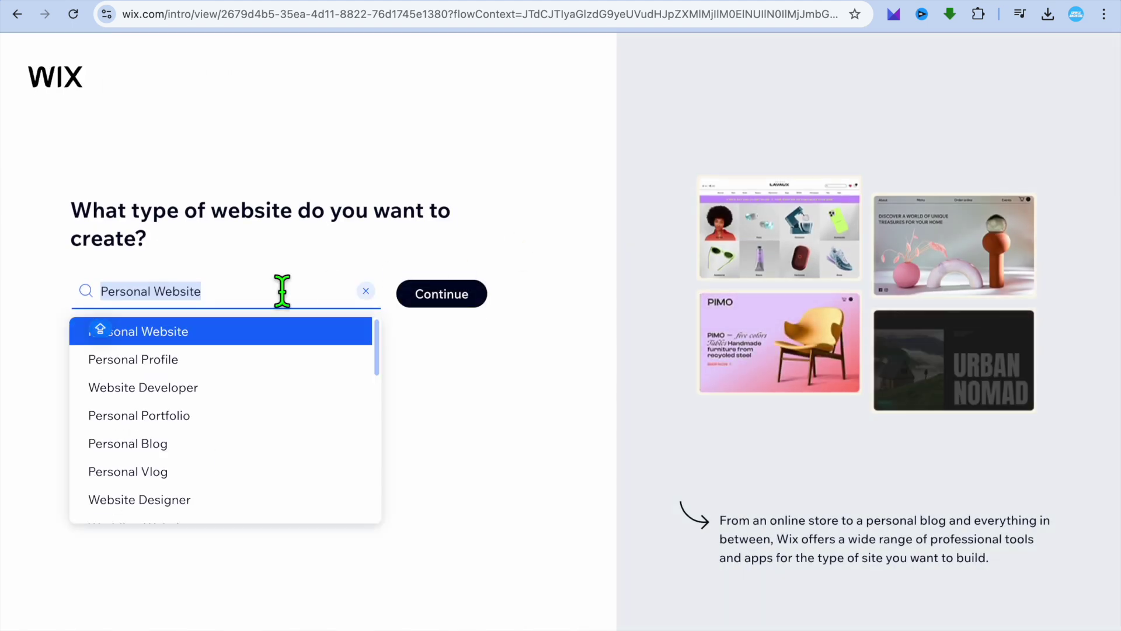
Step: Replace the site type with a RESUME search, pick Tutor Resume and continue
{"action": "left_click", "coordinate": [365, 291]}
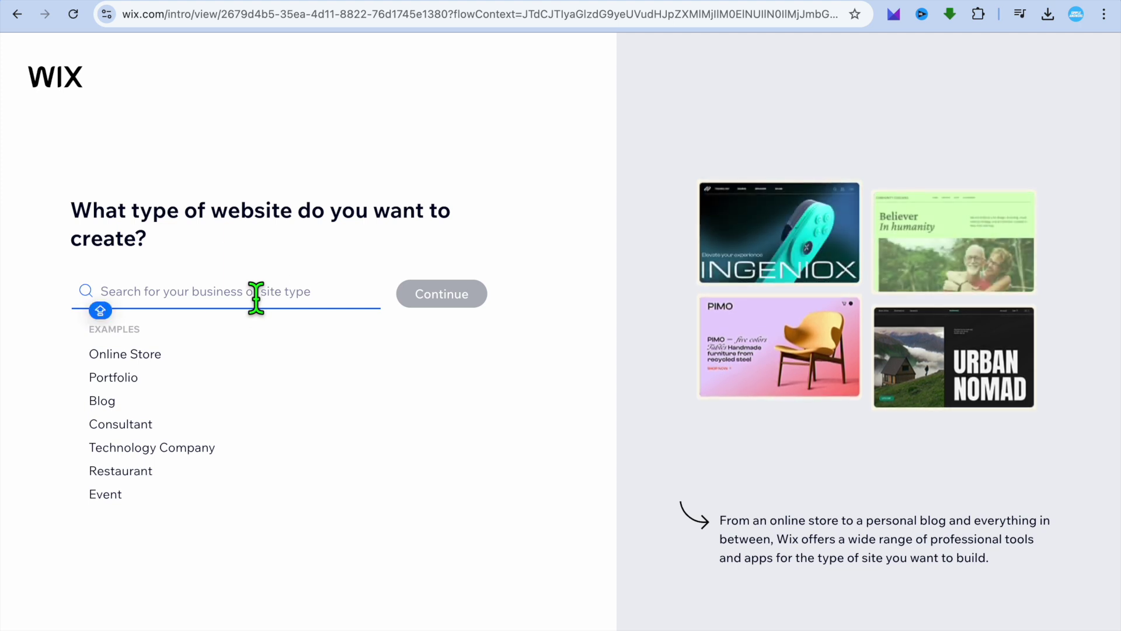
{"action": "type", "text": "RESUME"}
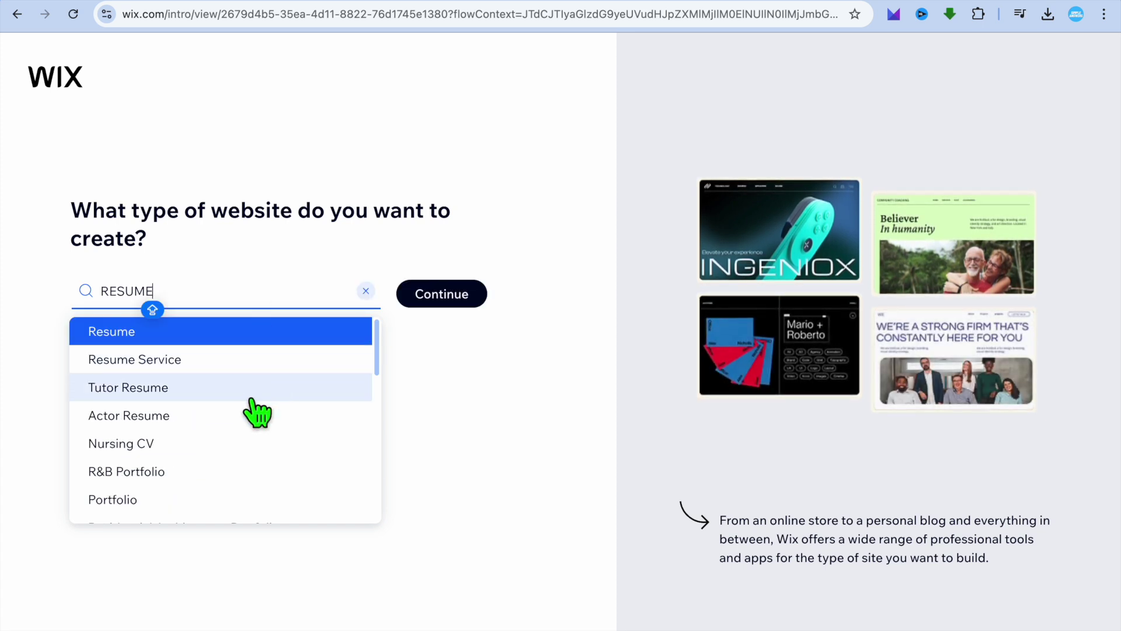
{"action": "scroll", "coordinate": [252, 401], "scroll_direction": "down", "scroll_amount": 4}
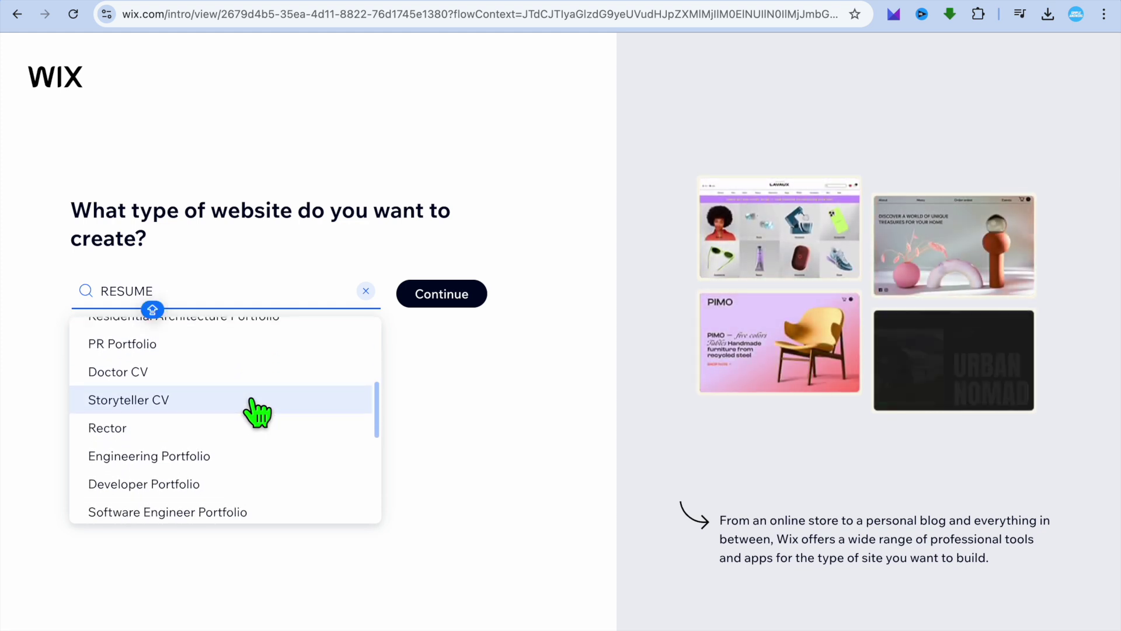
{"action": "scroll", "coordinate": [257, 412], "scroll_direction": "up", "scroll_amount": 3}
{"action": "scroll", "coordinate": [257, 412], "scroll_direction": "up", "scroll_amount": 4}
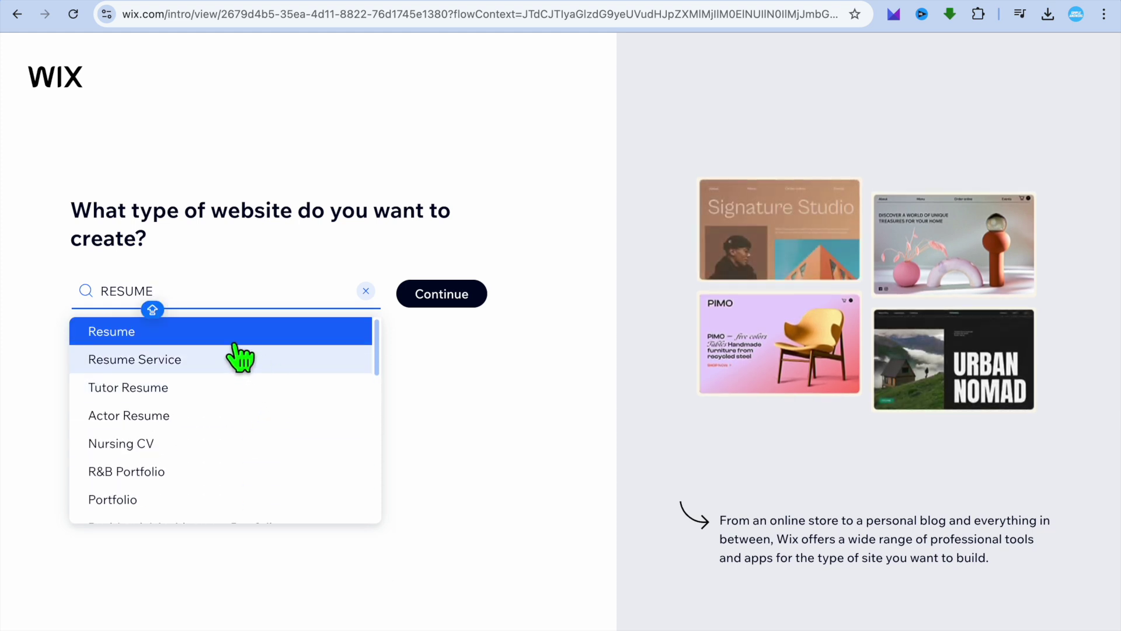
{"action": "left_click", "coordinate": [255, 389]}
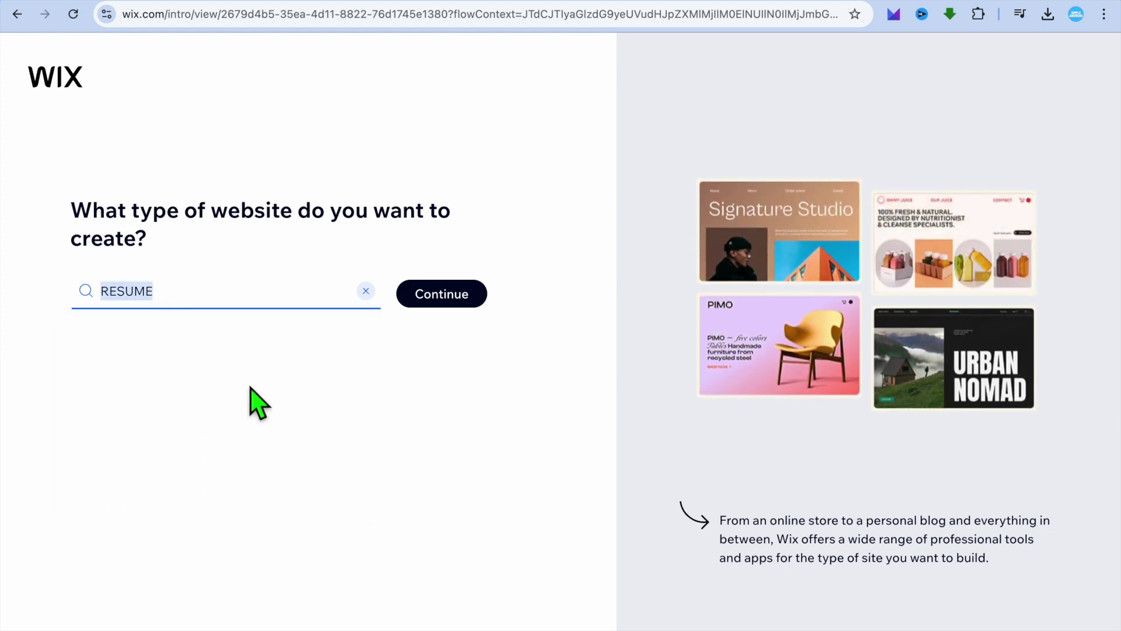
{"action": "left_click", "coordinate": [440, 299]}
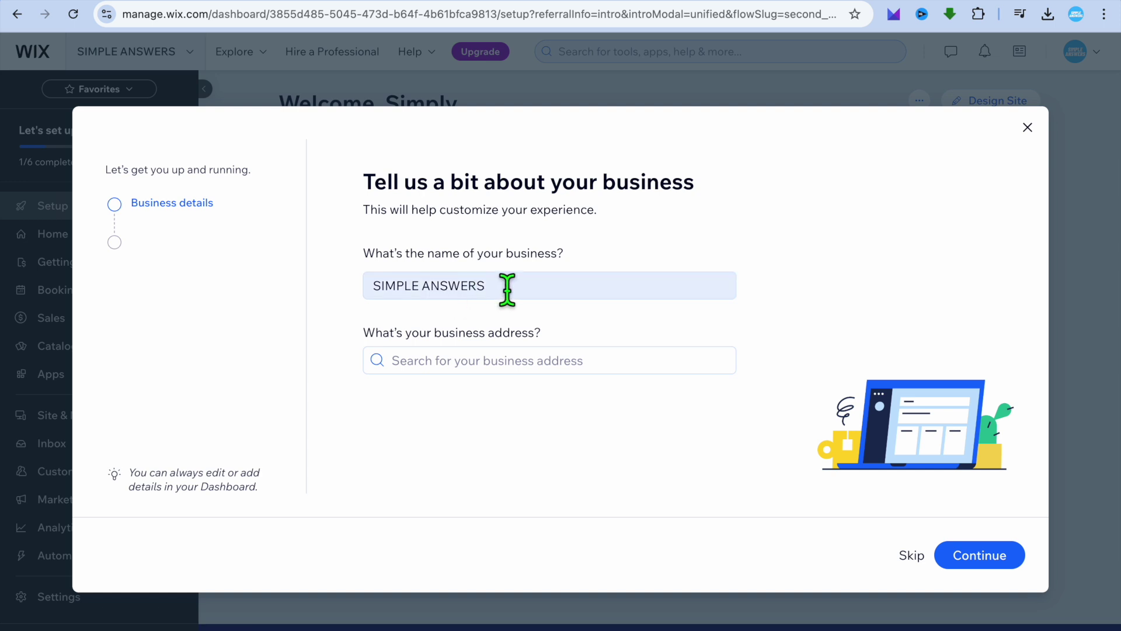
Step: Confirm SIMPLE ANSWERS as the business name and close the wizard without setting working hours
{"action": "key", "text": "Caps_Lock"}
{"action": "triple_click", "coordinate": [507, 288]}
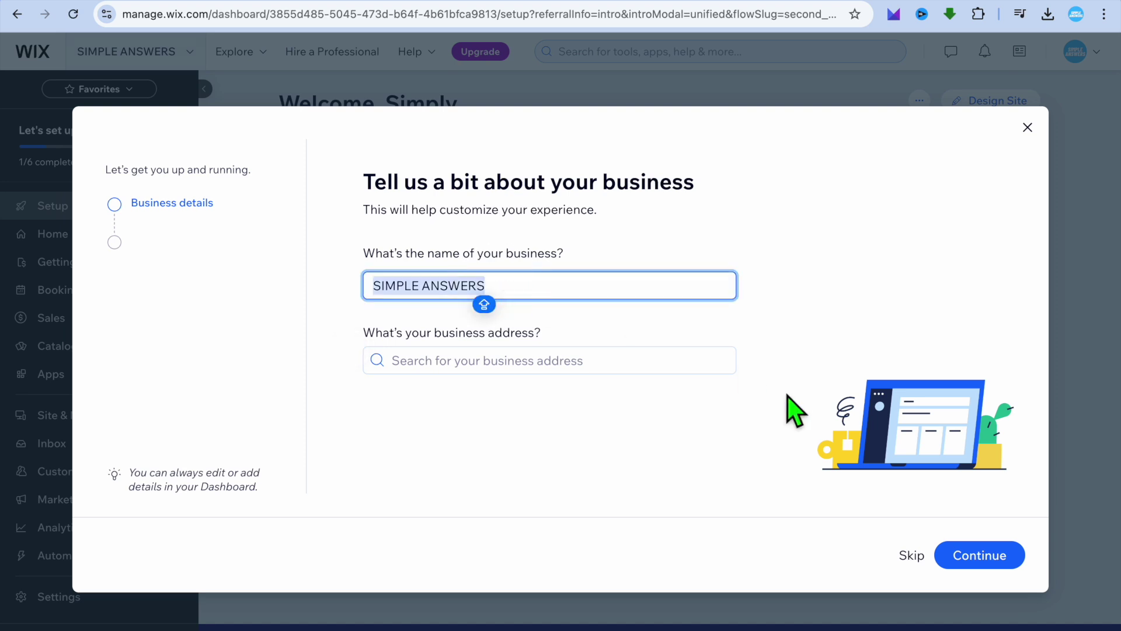
{"action": "left_click", "coordinate": [985, 558]}
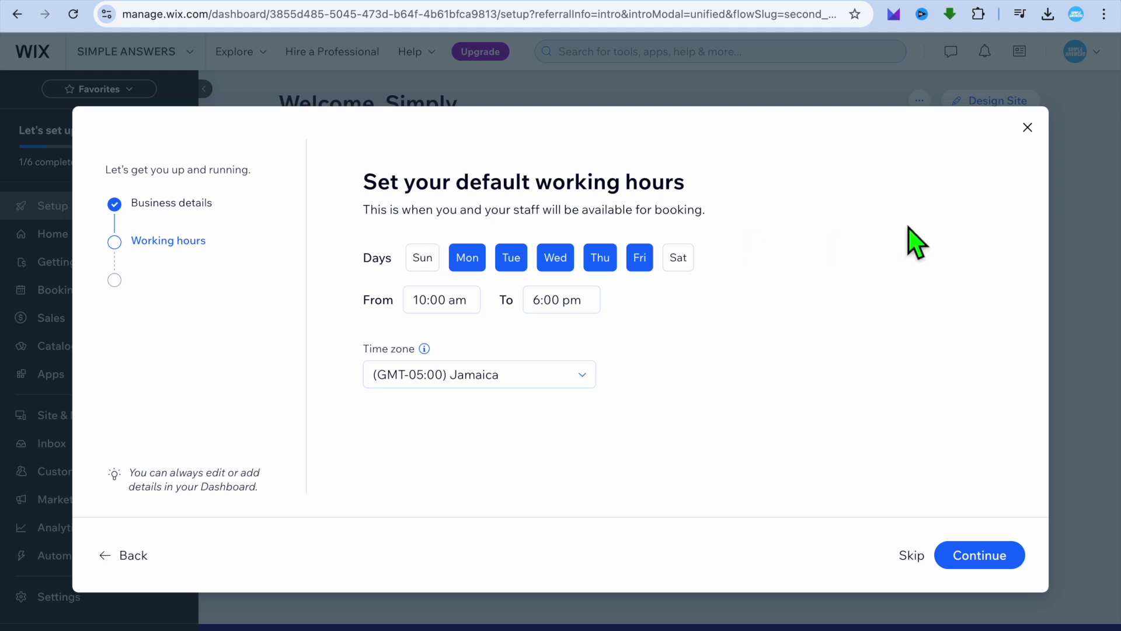
{"action": "left_click", "coordinate": [1029, 124]}
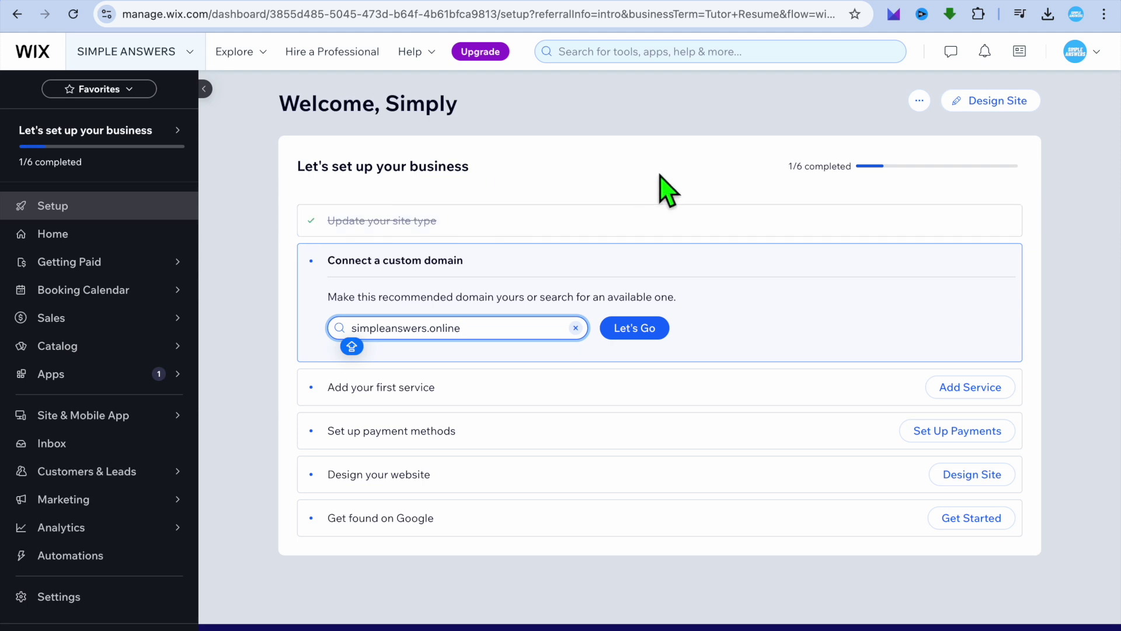
Step: Go to Design Site, choose Pick a Template, and browse the Tutor Resume template results
{"action": "left_click", "coordinate": [994, 104]}
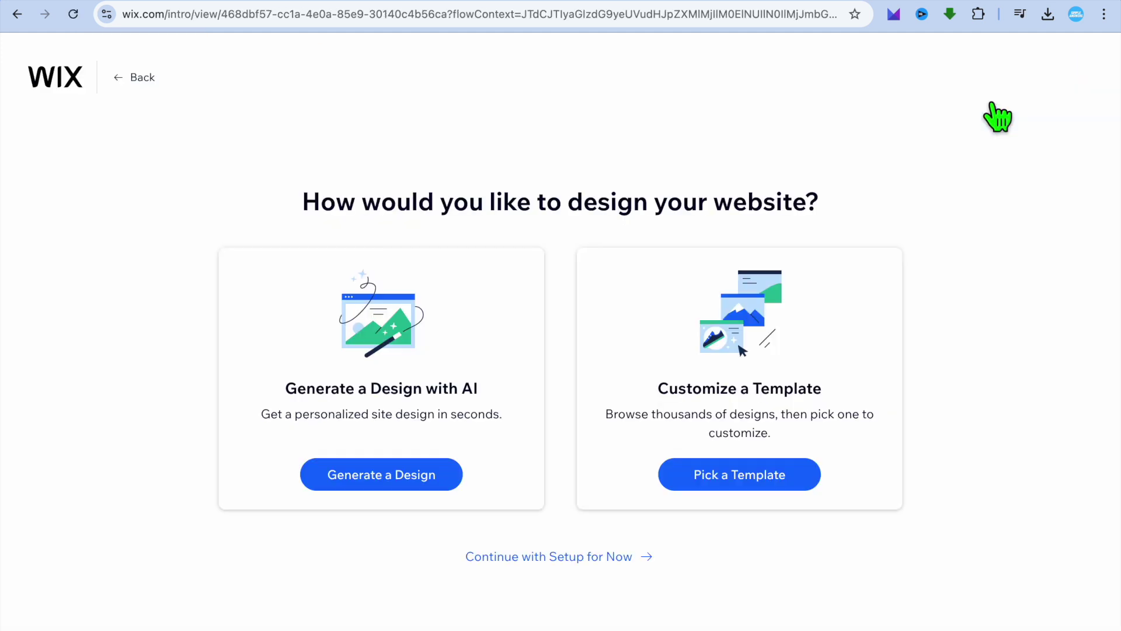
{"action": "left_click", "coordinate": [744, 483]}
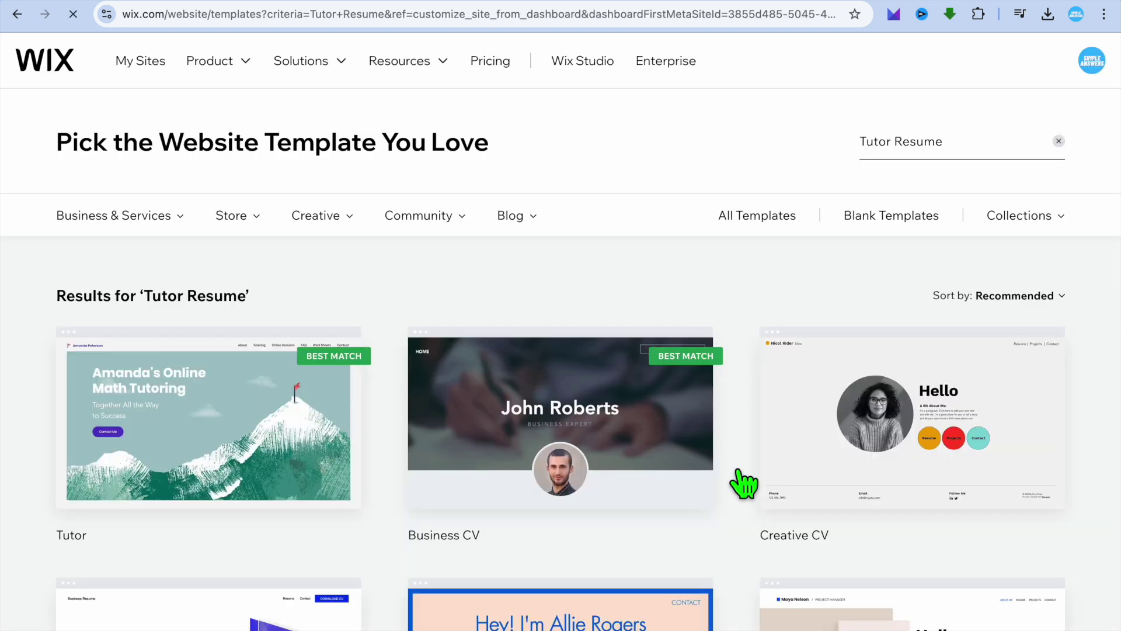
{"action": "scroll", "coordinate": [744, 484], "scroll_direction": "down", "scroll_amount": 3}
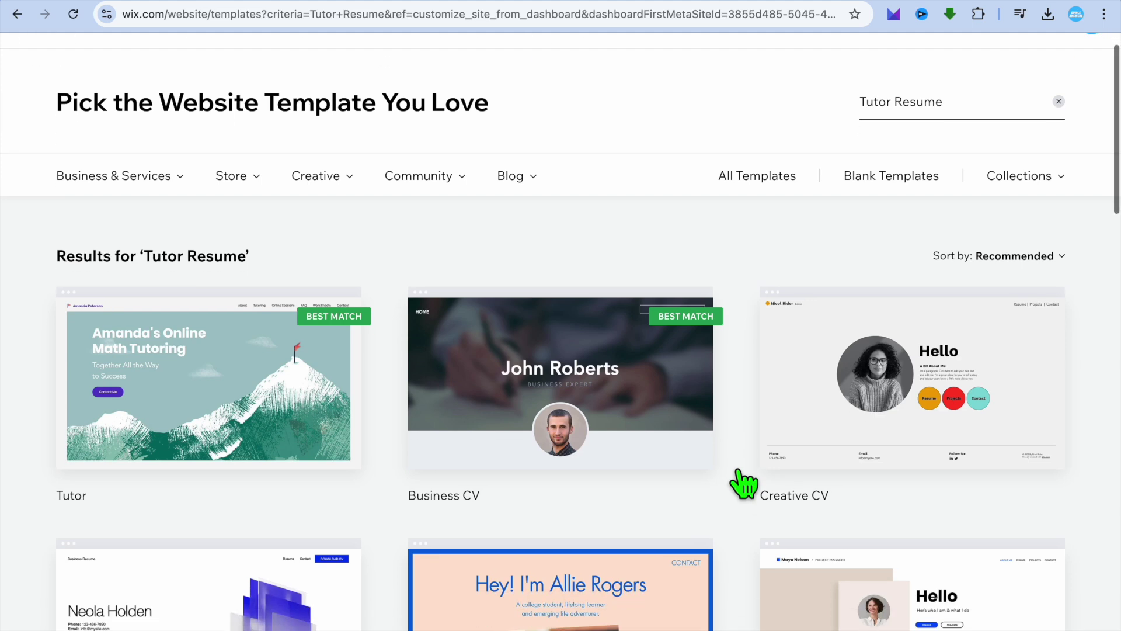
{"action": "scroll", "coordinate": [744, 483], "scroll_direction": "down", "scroll_amount": 1}
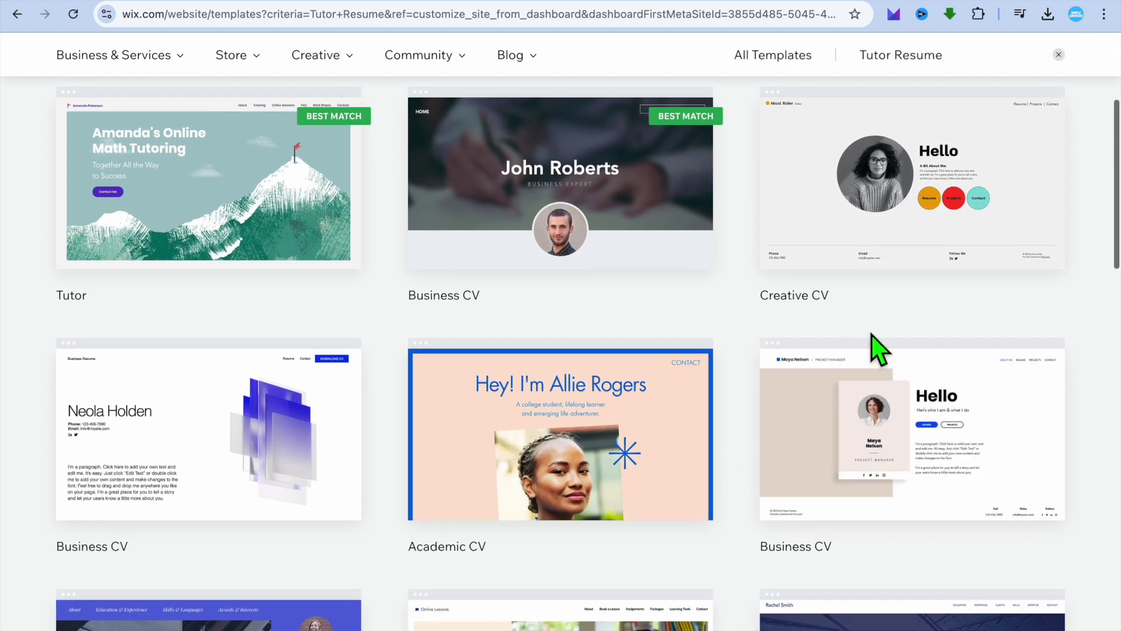
{"action": "mouse_move", "coordinate": [793, 494]}
{"action": "scroll", "coordinate": [793, 494], "scroll_direction": "down", "scroll_amount": 5}
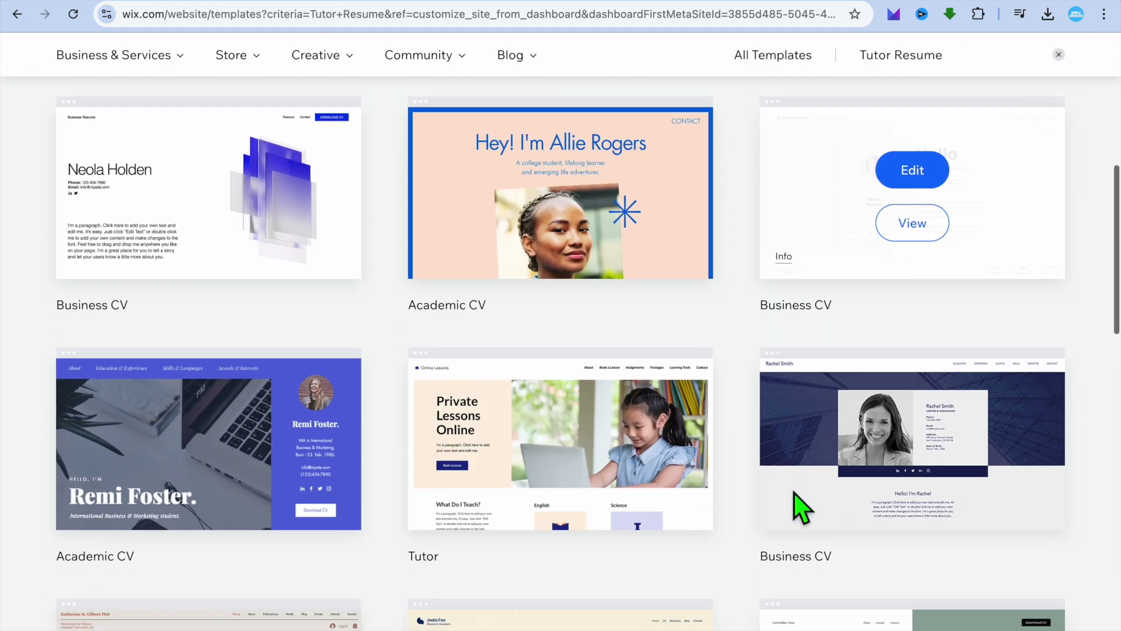
{"action": "scroll", "coordinate": [799, 507], "scroll_direction": "down", "scroll_amount": 5}
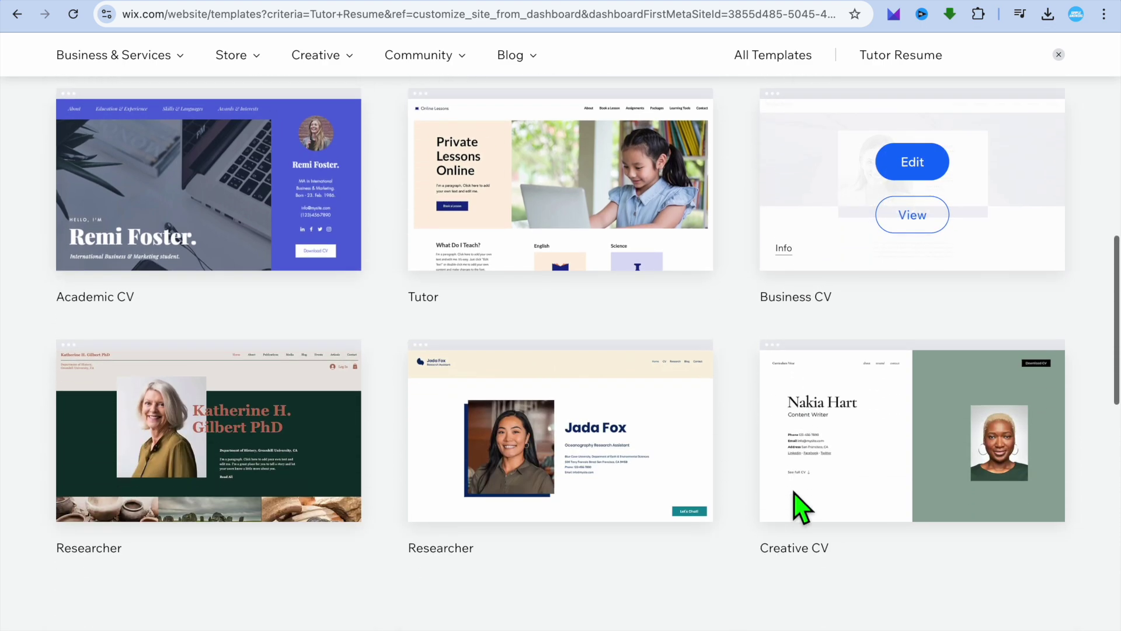
{"action": "scroll", "coordinate": [800, 500], "scroll_direction": "up", "scroll_amount": 14}
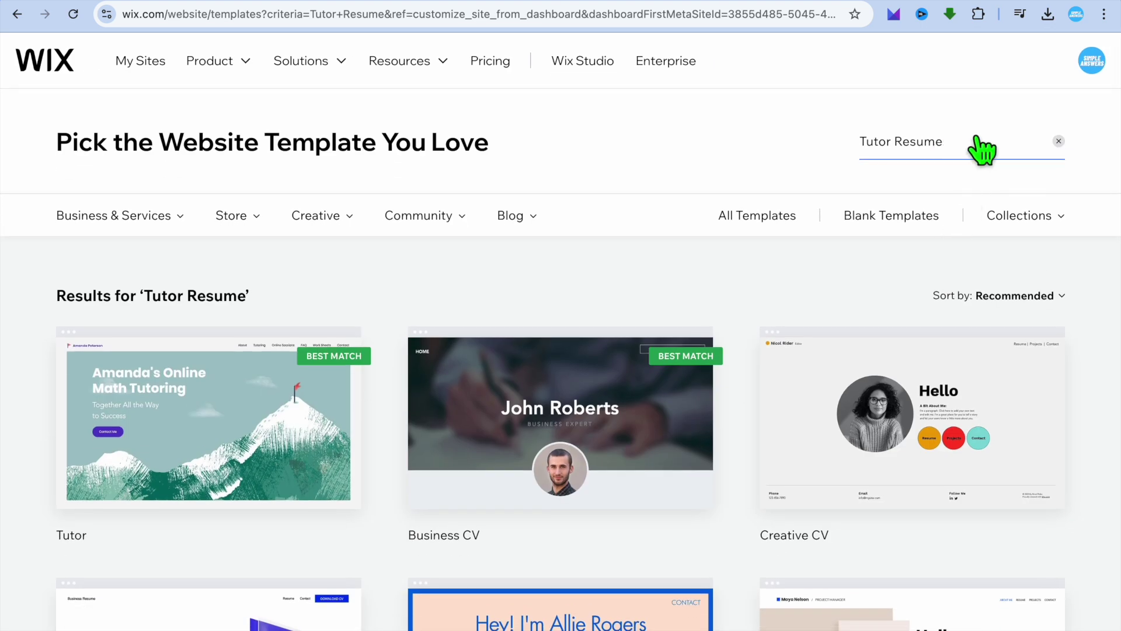
Step: Replace the Tutor Resume template search with a search for CV
{"action": "left_click", "coordinate": [1057, 141]}
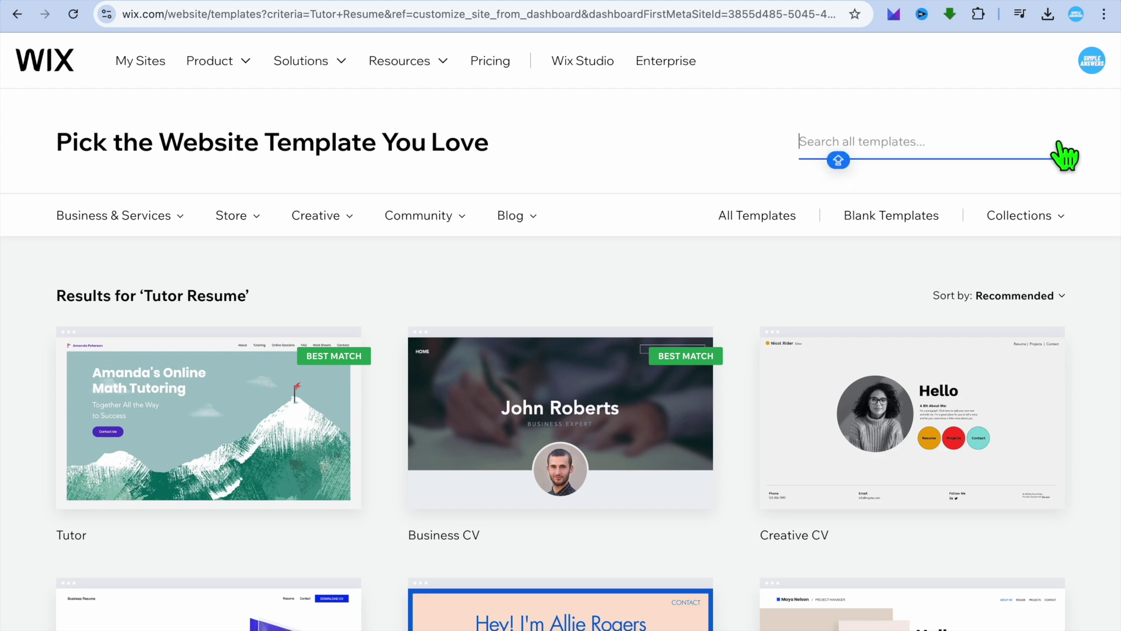
{"action": "type", "text": "CV"}
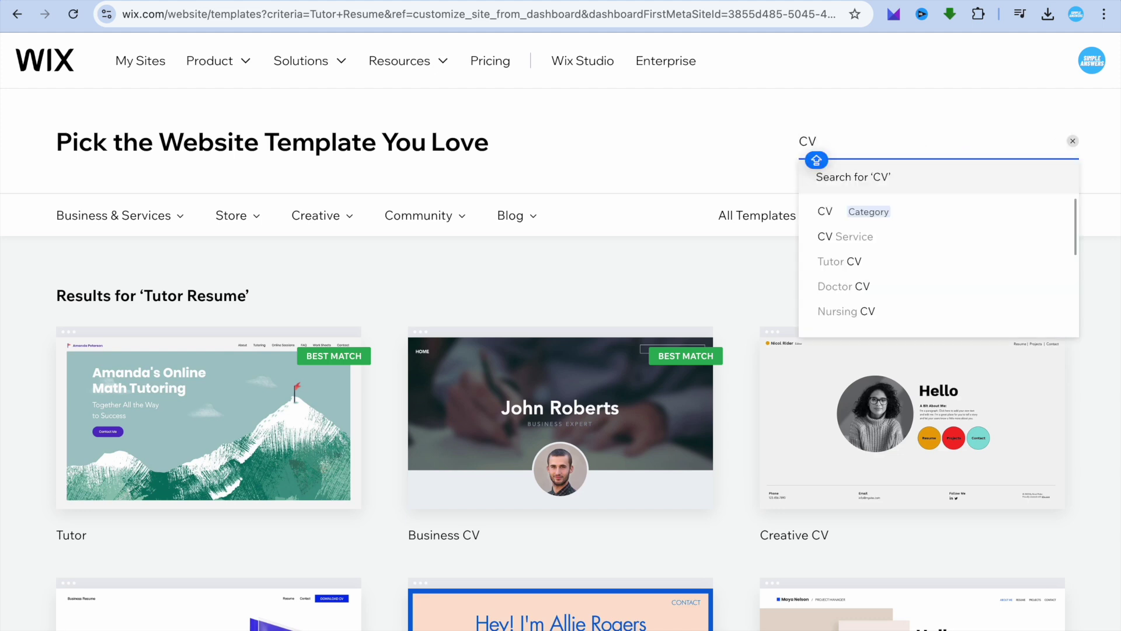
{"action": "left_click", "coordinate": [947, 174]}
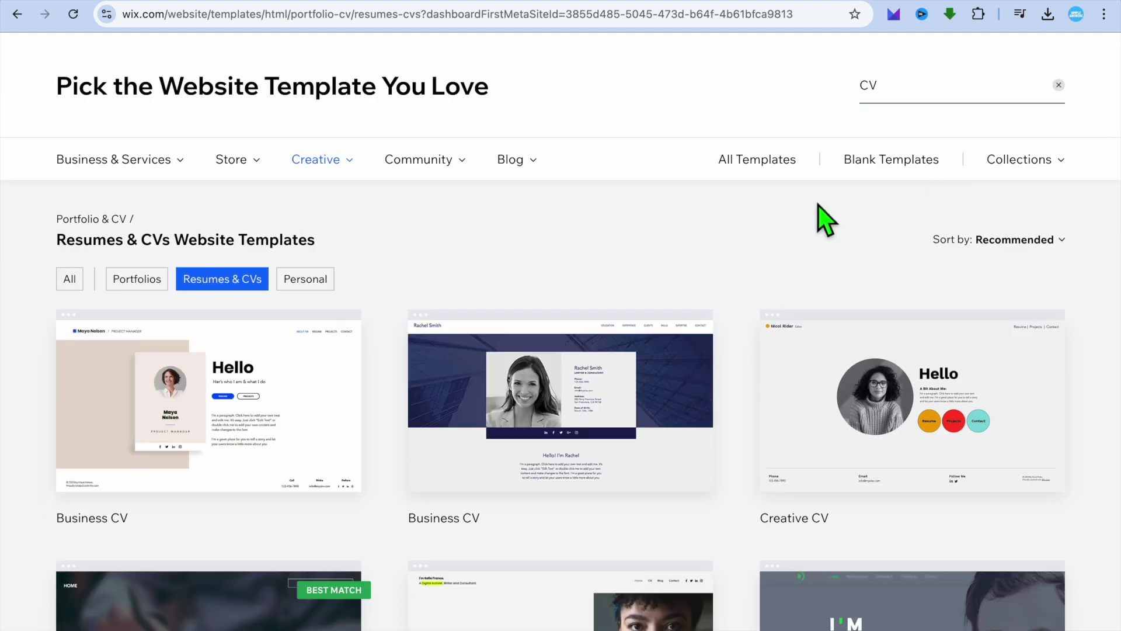
Step: Browse the CV results and open the Business CV template in the editor
{"action": "scroll", "coordinate": [826, 221], "scroll_direction": "down", "scroll_amount": 8}
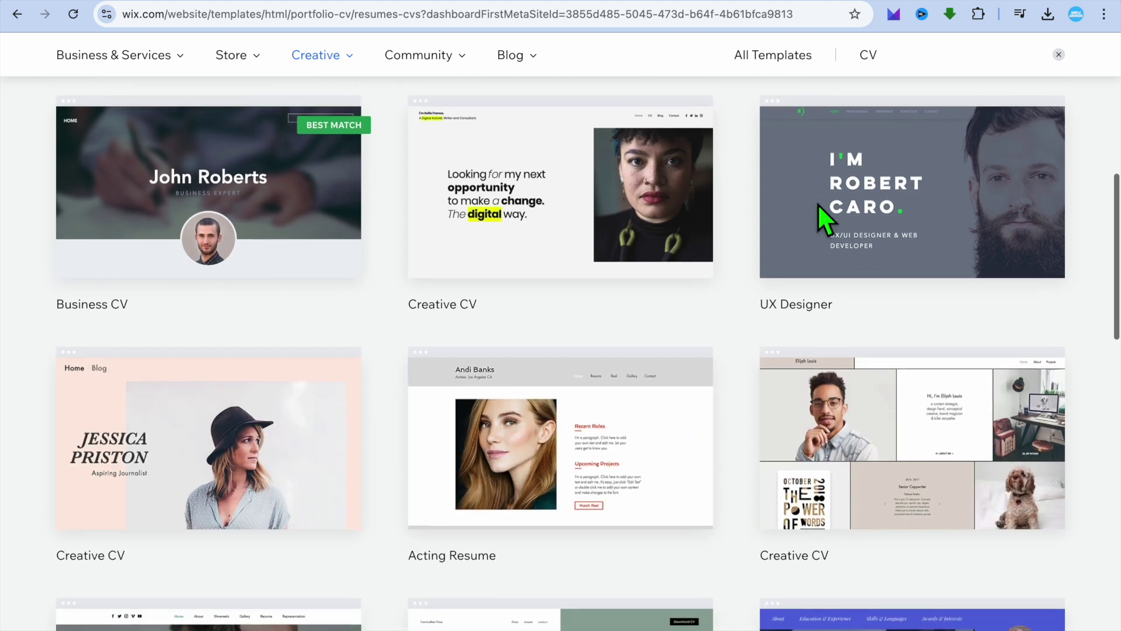
{"action": "scroll", "coordinate": [817, 205], "scroll_direction": "down", "scroll_amount": 6}
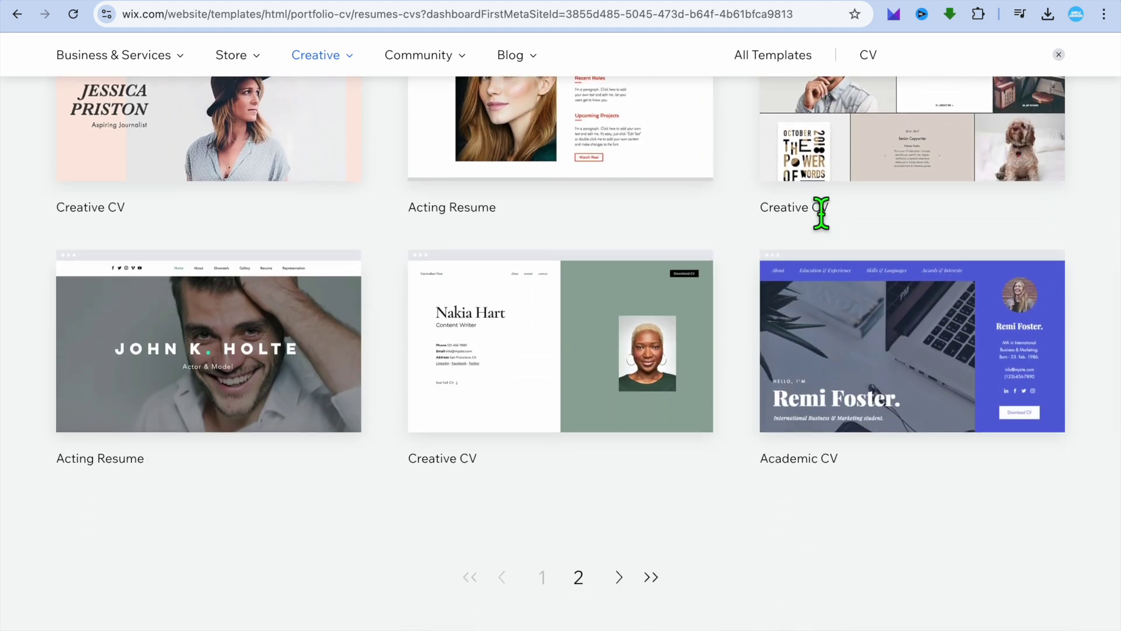
{"action": "mouse_move", "coordinate": [609, 422]}
{"action": "scroll", "coordinate": [751, 470], "scroll_direction": "up", "scroll_amount": 13}
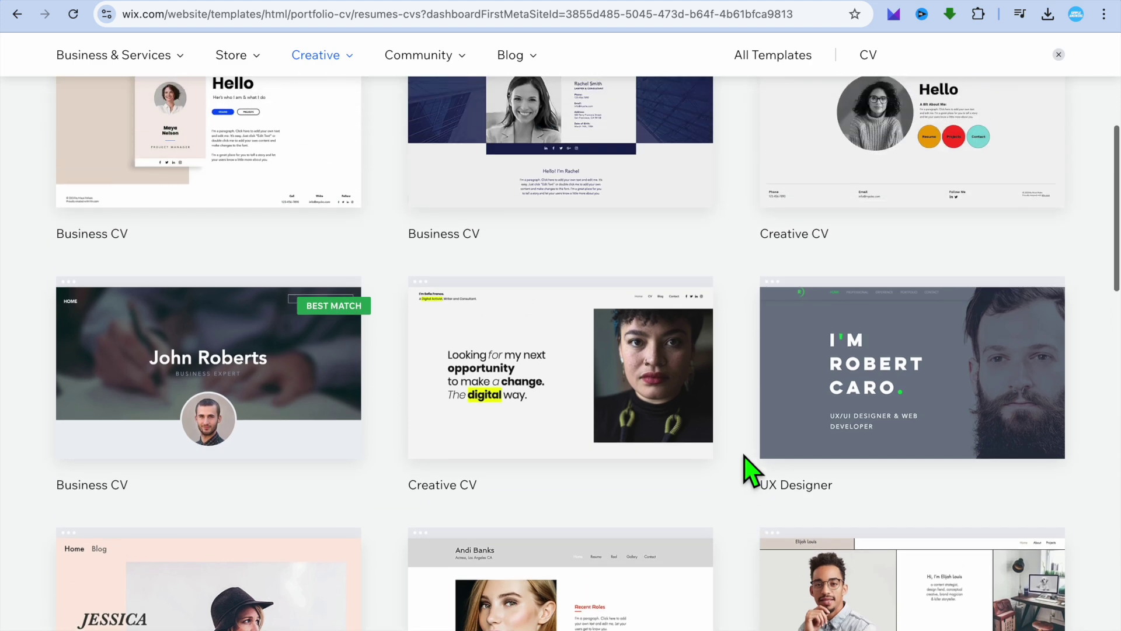
{"action": "scroll", "coordinate": [750, 470], "scroll_direction": "up", "scroll_amount": 2}
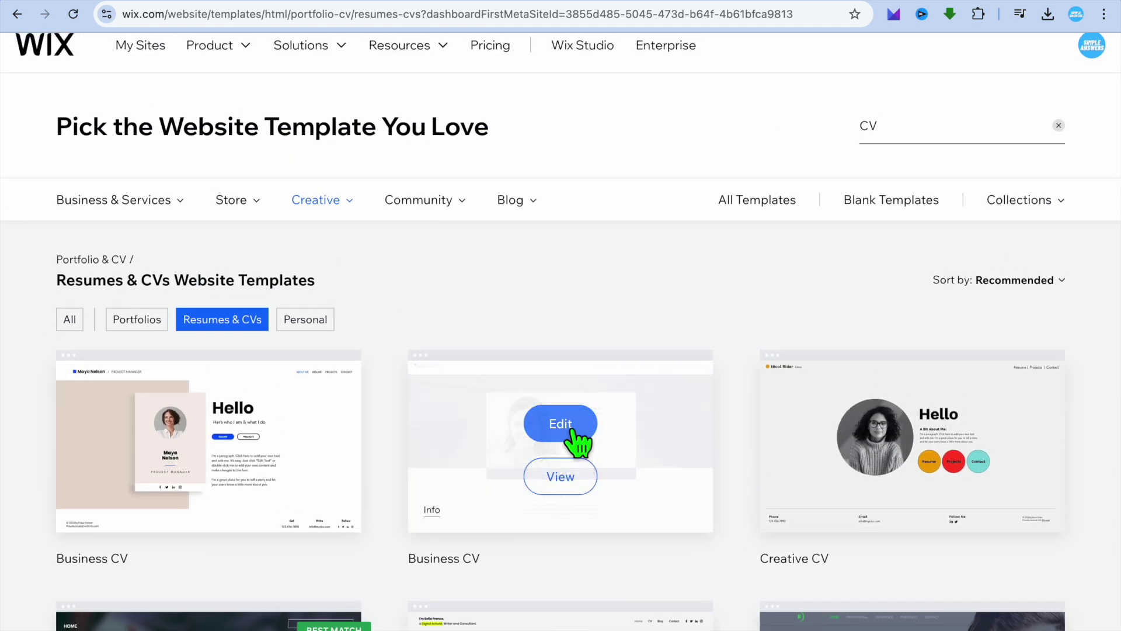
{"action": "left_click", "coordinate": [572, 431]}
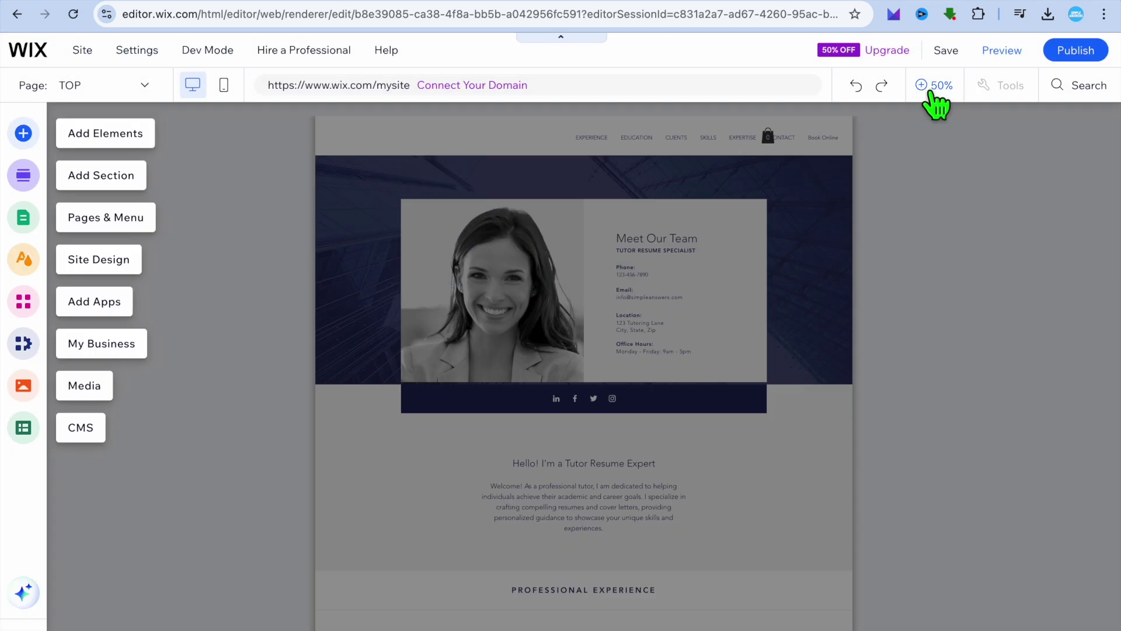
{"action": "left_click", "coordinate": [933, 87]}
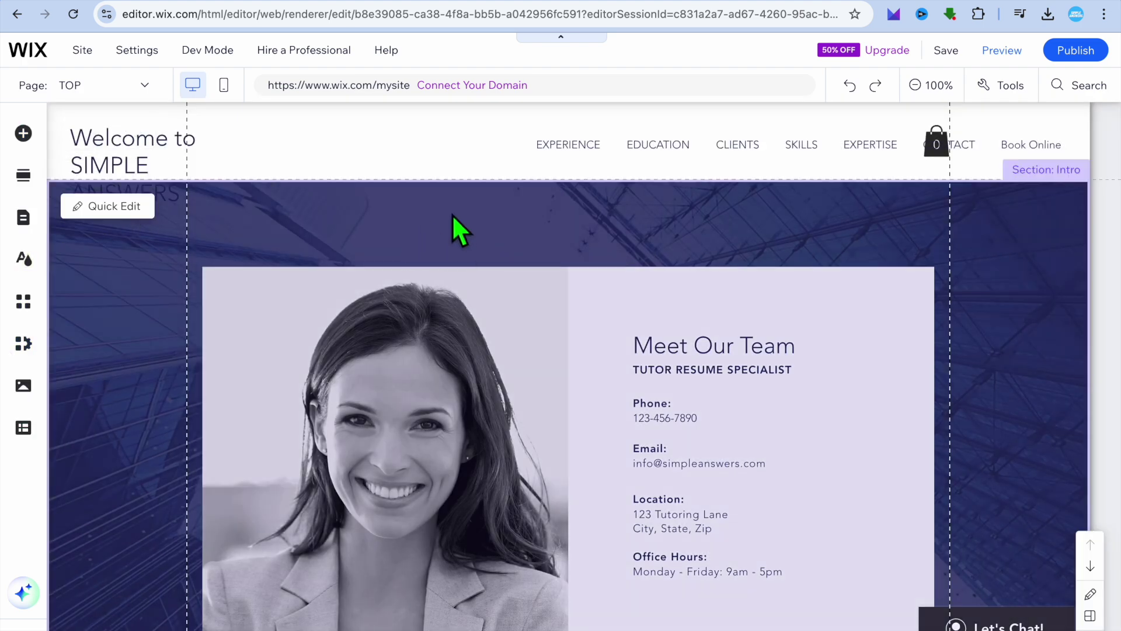
{"action": "scroll", "coordinate": [408, 241], "scroll_direction": "down", "scroll_amount": 1}
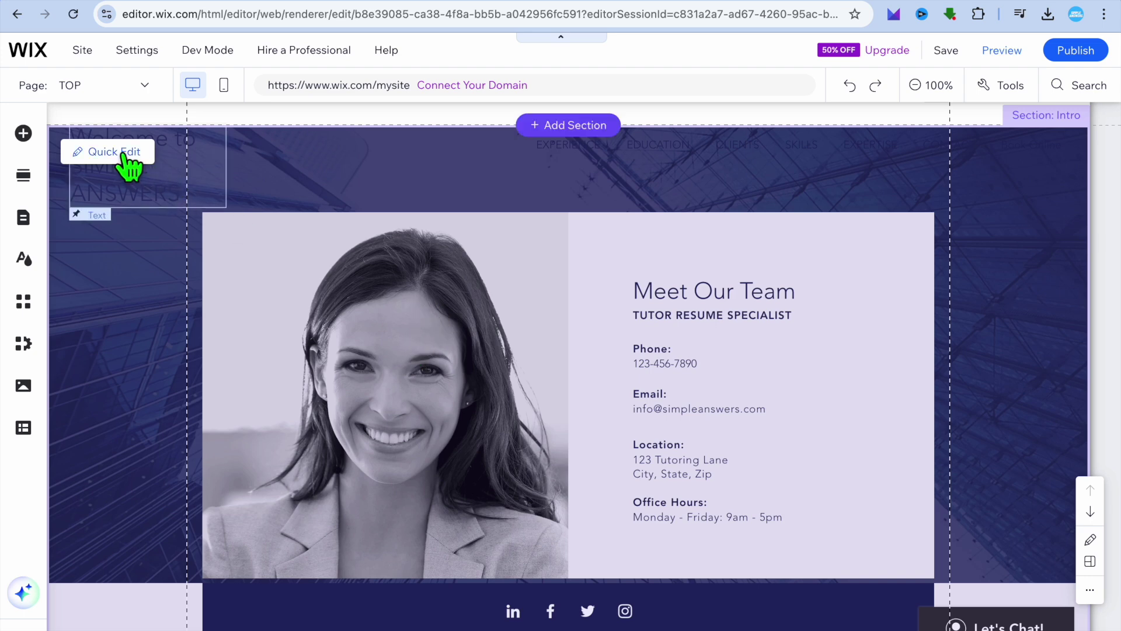
{"action": "left_click", "coordinate": [315, 172]}
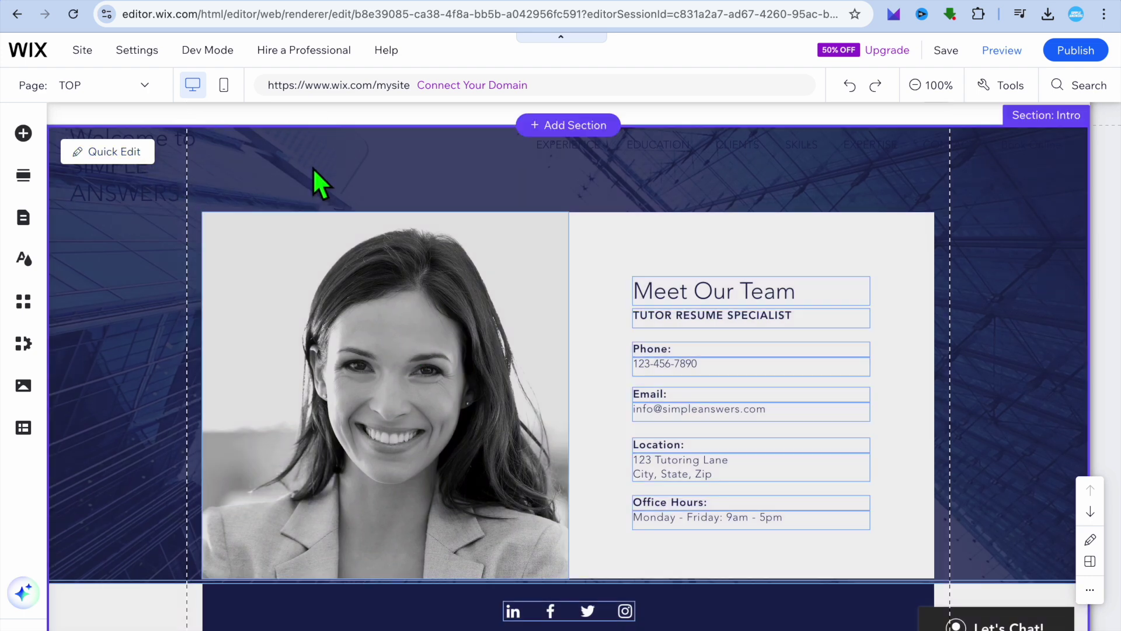
{"action": "left_click", "coordinate": [128, 153]}
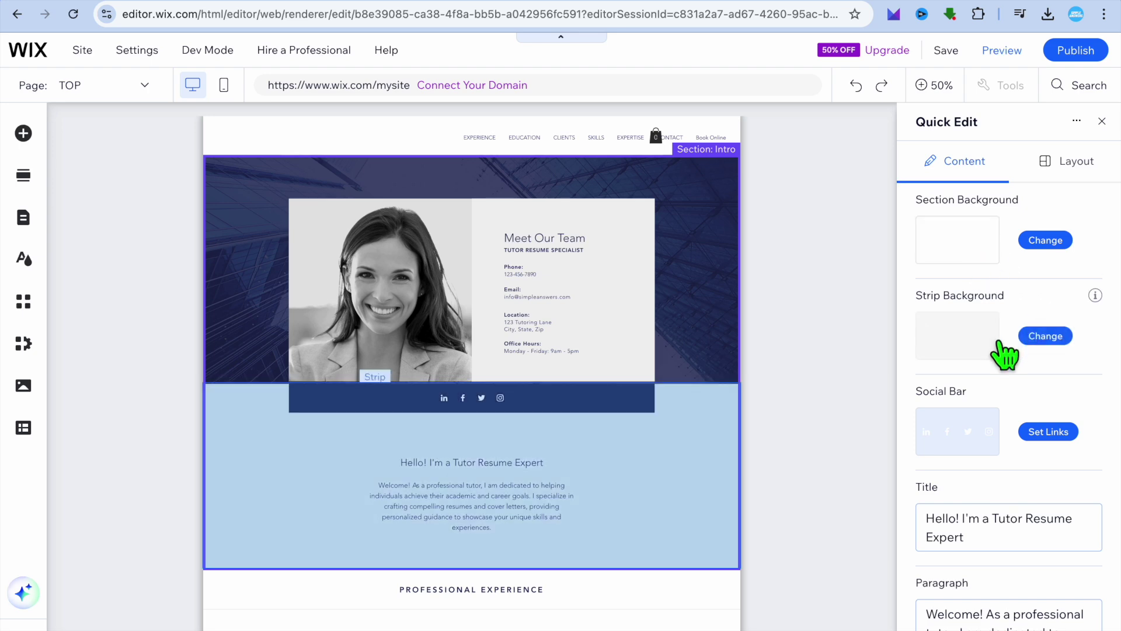
{"action": "scroll", "coordinate": [1003, 355], "scroll_direction": "down", "scroll_amount": 1}
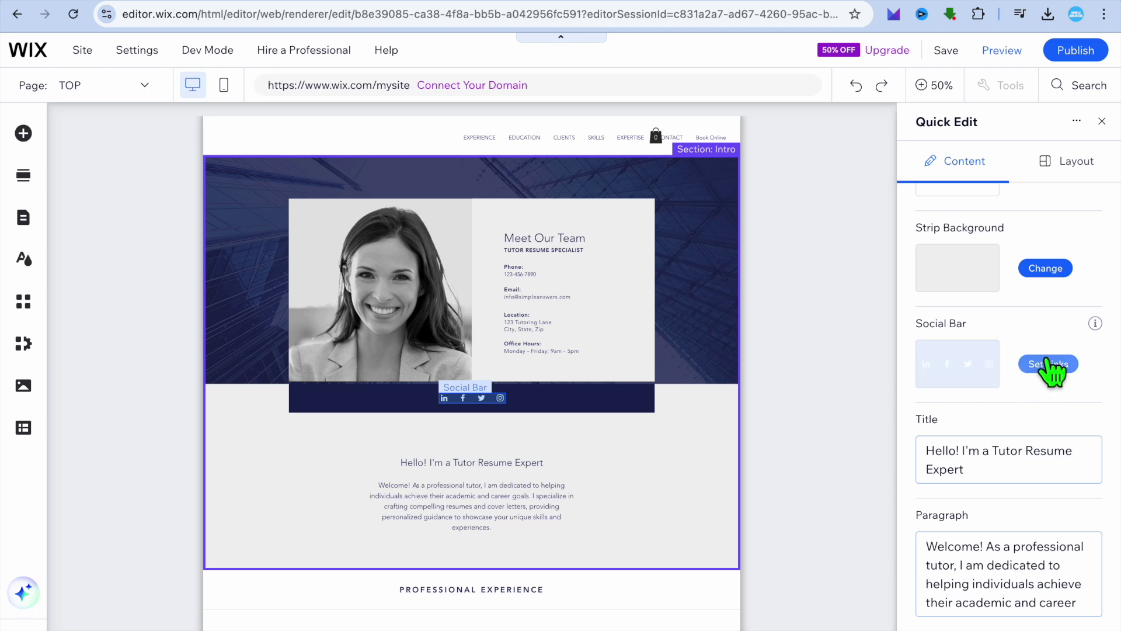
{"action": "scroll", "coordinate": [1016, 371], "scroll_direction": "down", "scroll_amount": 1}
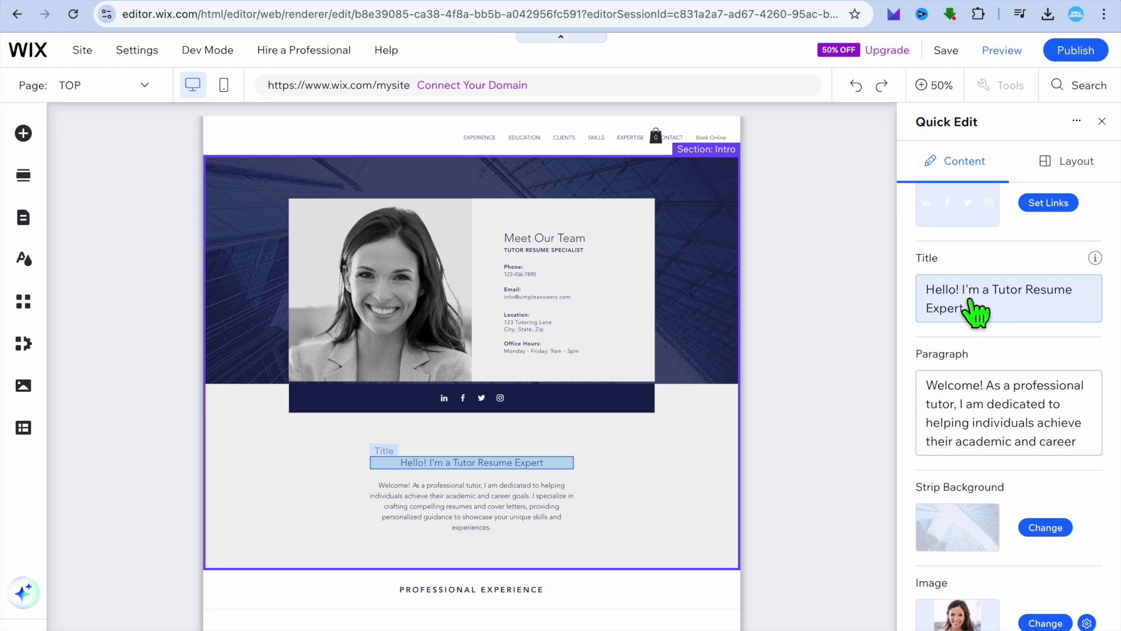
{"action": "scroll", "coordinate": [934, 307], "scroll_direction": "down", "scroll_amount": 2}
{"action": "scroll", "coordinate": [961, 324], "scroll_direction": "down", "scroll_amount": 1}
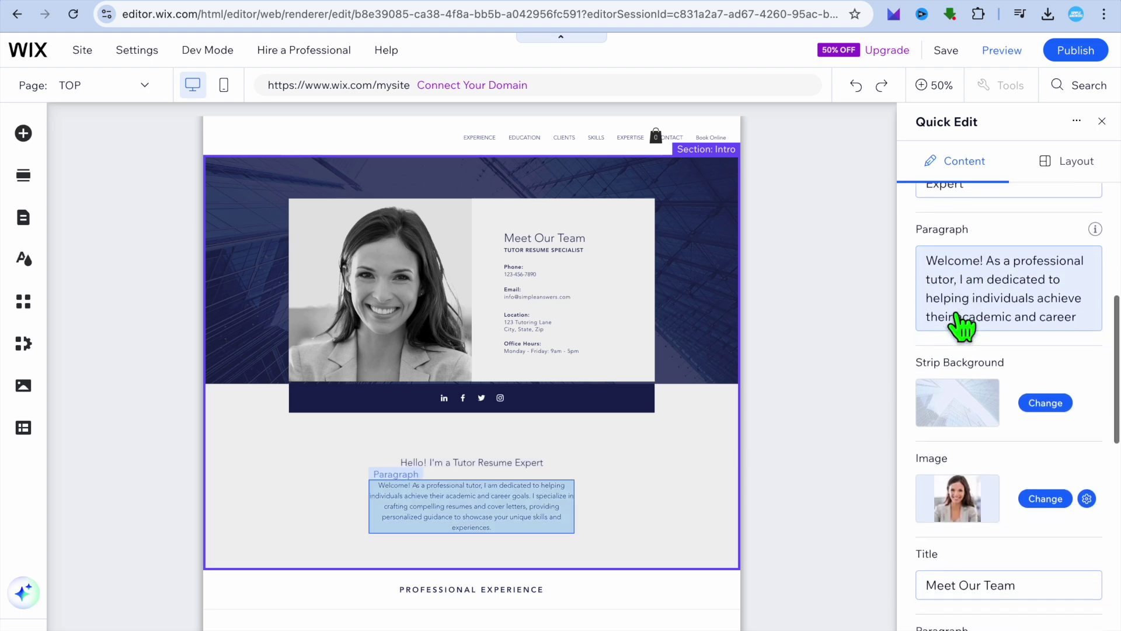
{"action": "scroll", "coordinate": [961, 324], "scroll_direction": "down", "scroll_amount": 2}
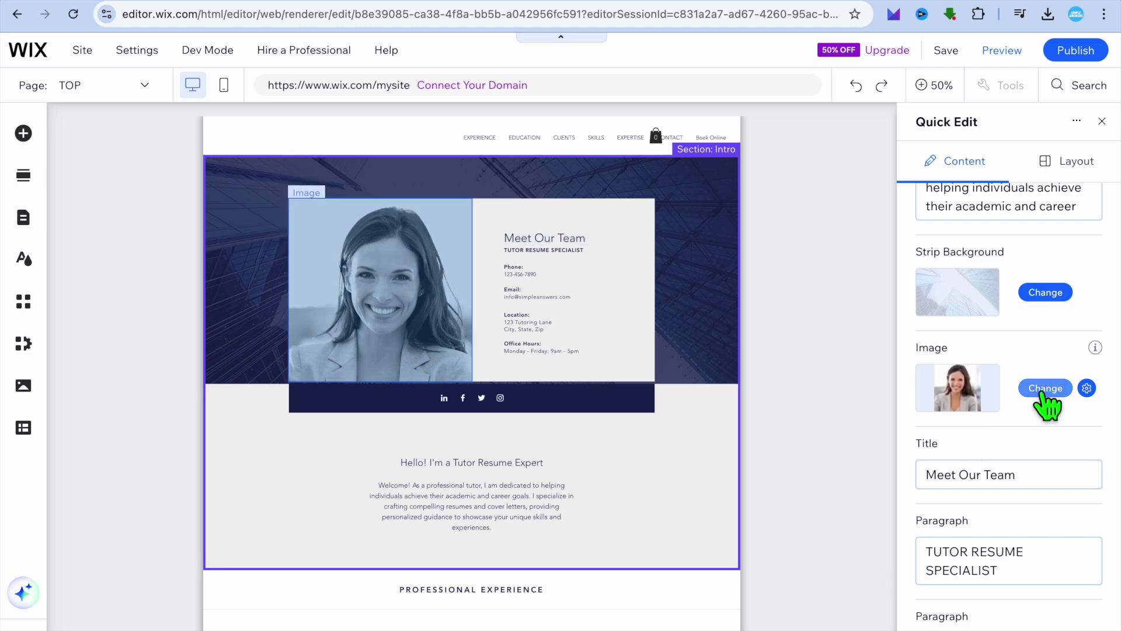
{"action": "scroll", "coordinate": [1047, 404], "scroll_direction": "down", "scroll_amount": 4}
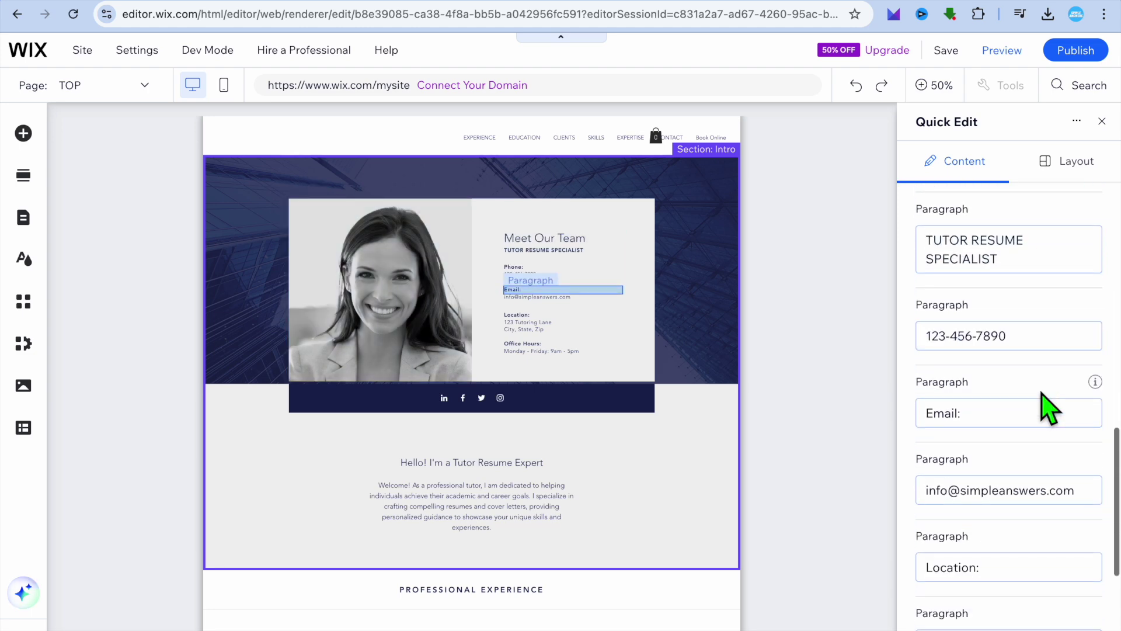
{"action": "scroll", "coordinate": [1047, 404], "scroll_direction": "up", "scroll_amount": 1}
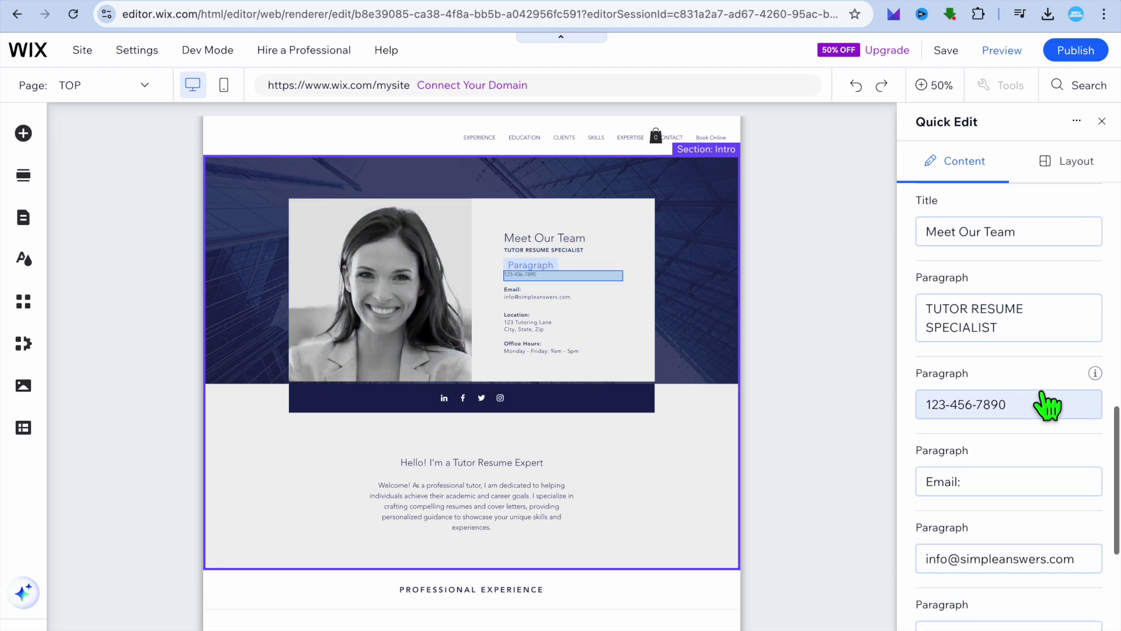
{"action": "left_click", "coordinate": [1002, 334]}
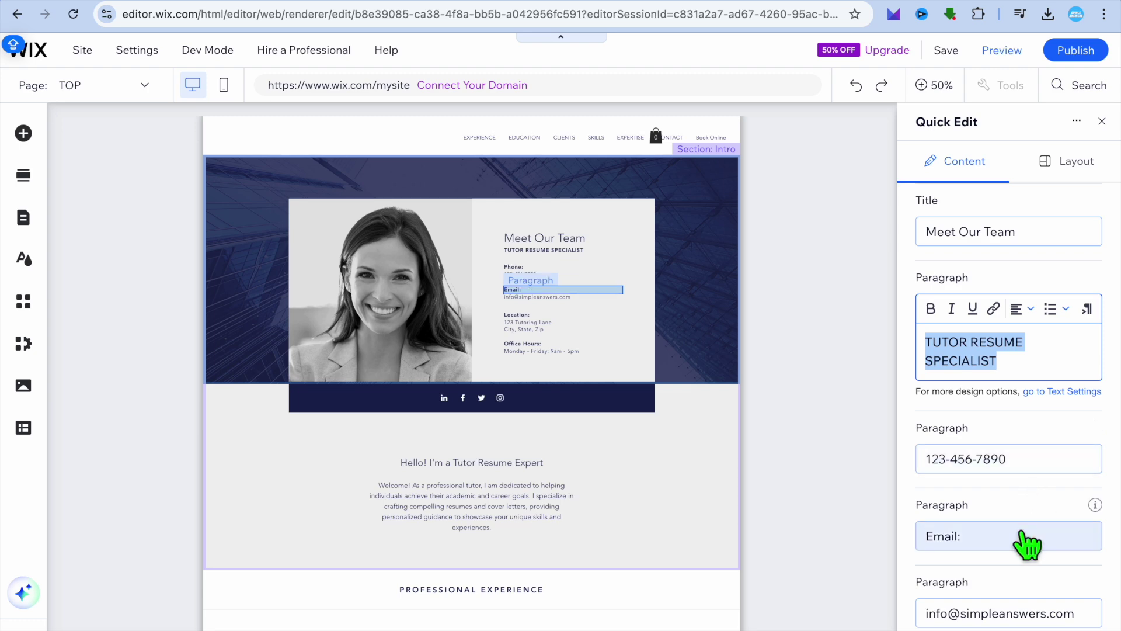
{"action": "scroll", "coordinate": [1028, 543], "scroll_direction": "down", "scroll_amount": 3}
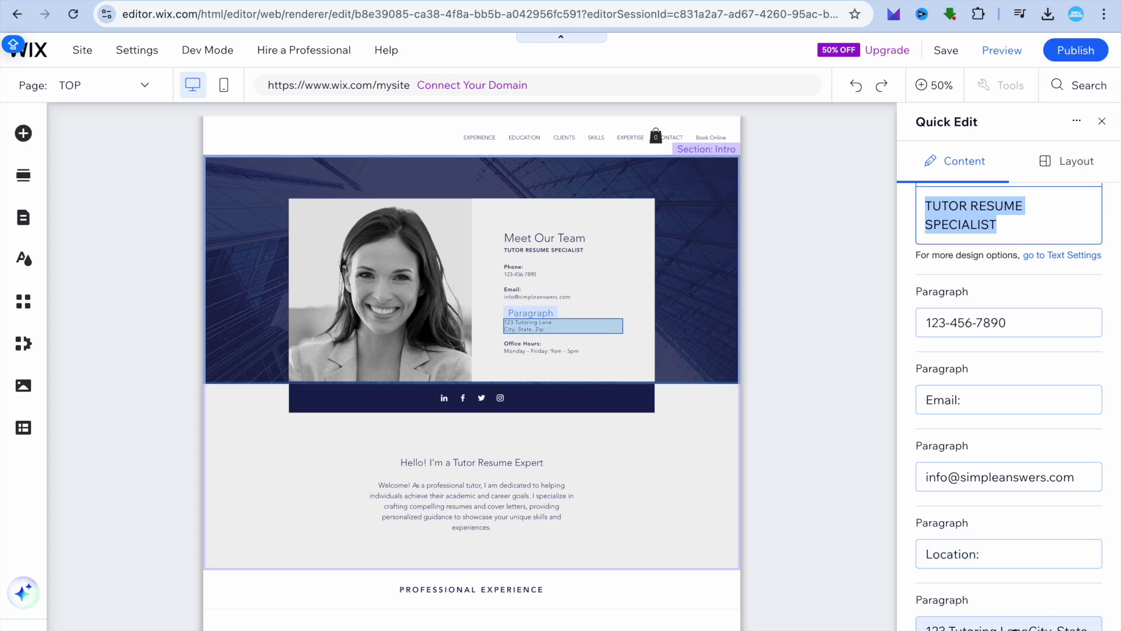
{"action": "scroll", "coordinate": [1008, 408], "scroll_direction": "down", "scroll_amount": 5}
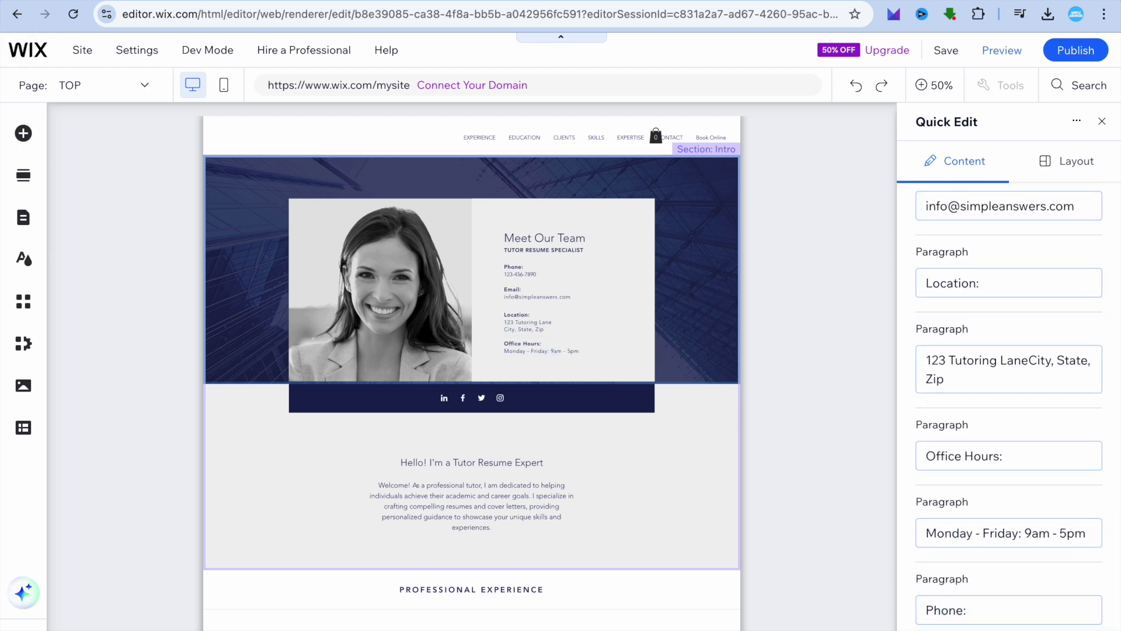
{"action": "scroll", "coordinate": [958, 420], "scroll_direction": "up", "scroll_amount": 10}
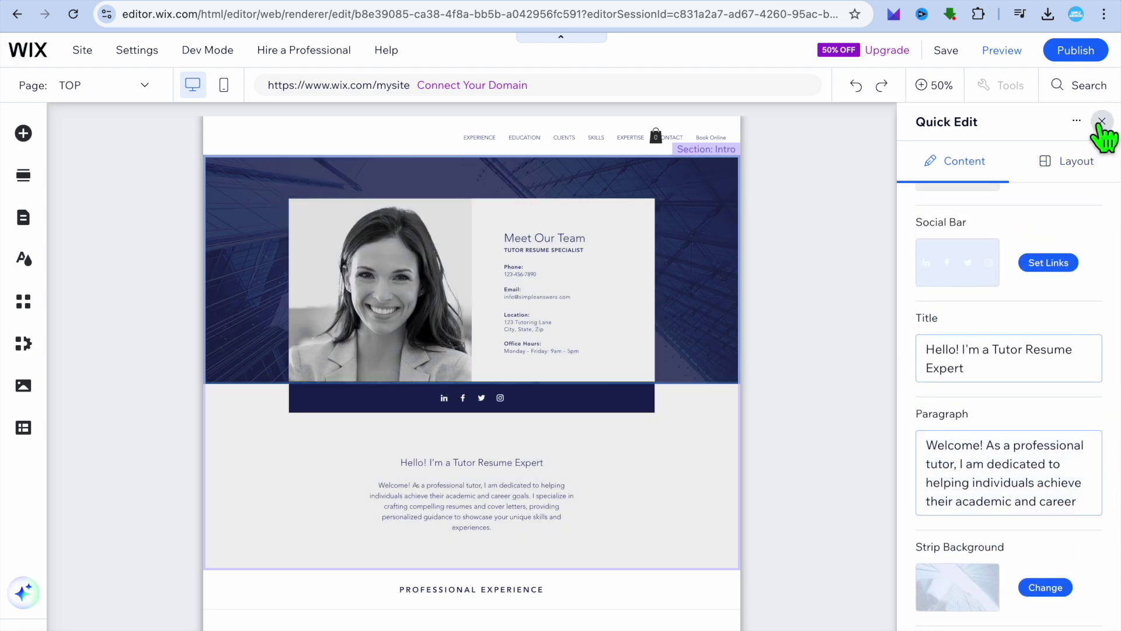
{"action": "left_click", "coordinate": [1102, 121]}
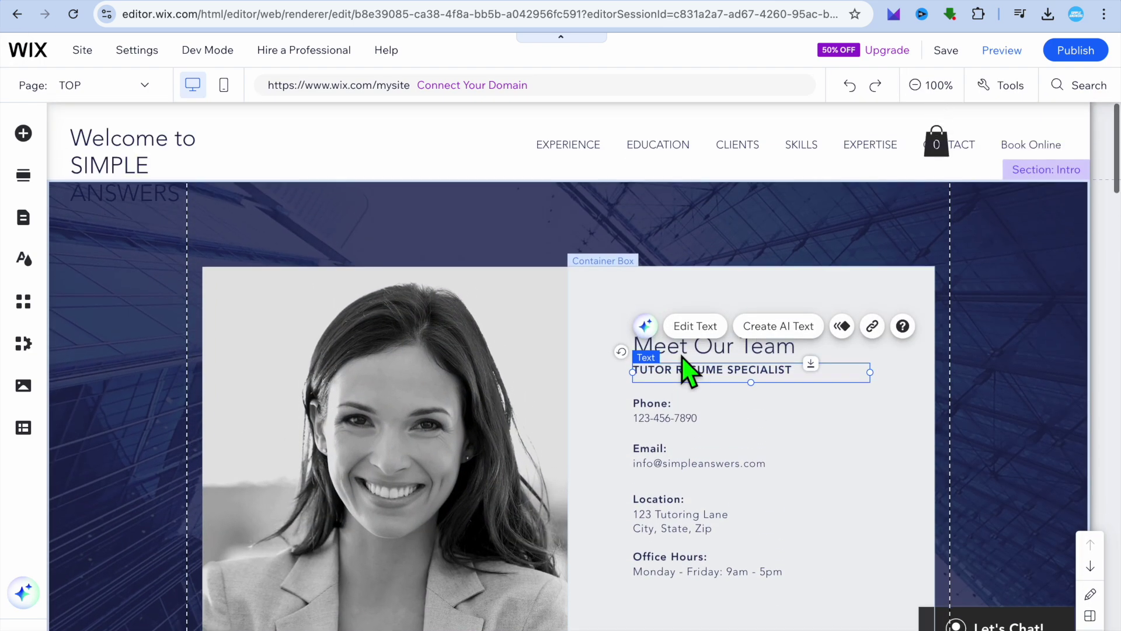
Step: Select the TUTOR RESUME SPECIALIST subtitle text on the page
{"action": "scroll", "coordinate": [688, 372], "scroll_direction": "down", "scroll_amount": 7}
{"action": "scroll", "coordinate": [688, 372], "scroll_direction": "up", "scroll_amount": 7}
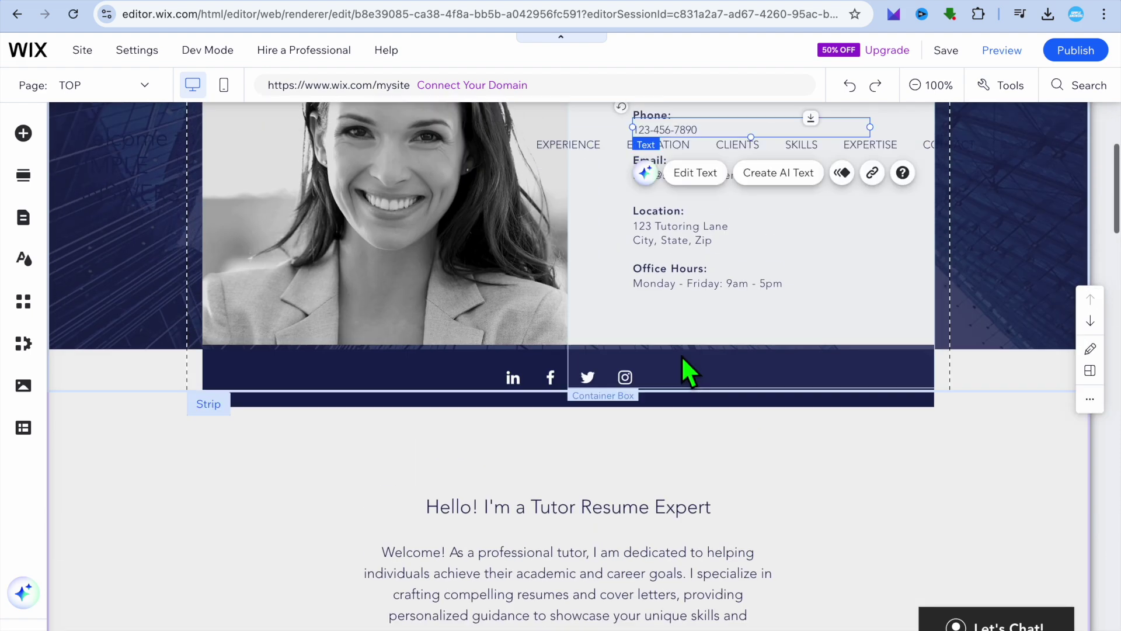
{"action": "left_click", "coordinate": [681, 369]}
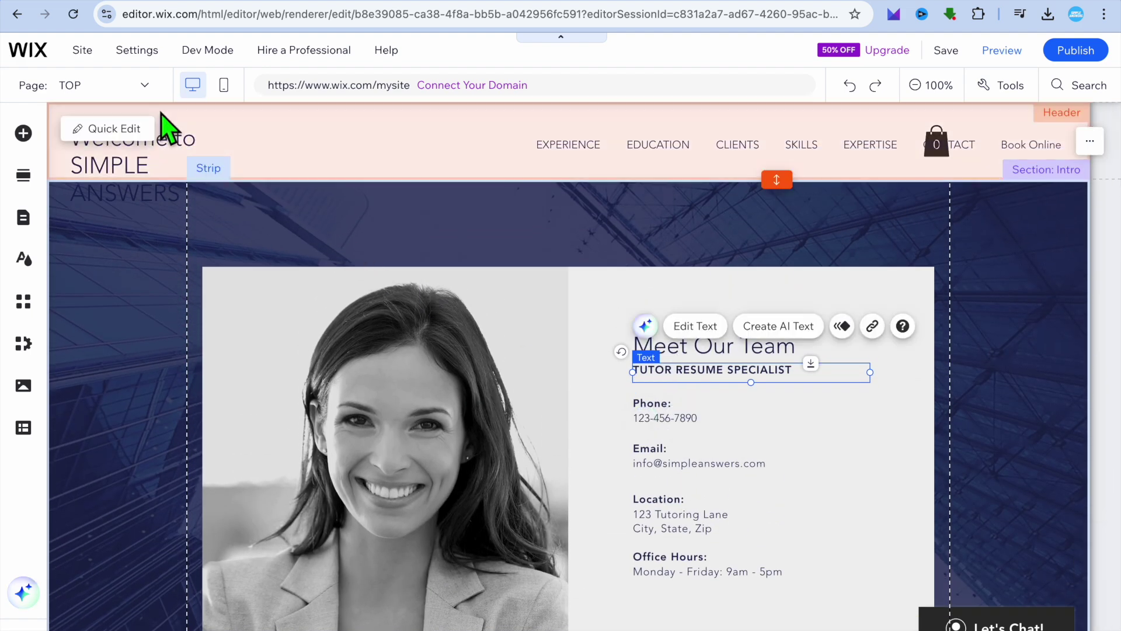
Step: Browse the Add Elements panel's text, form and menu options, then close it
{"action": "left_click", "coordinate": [24, 133]}
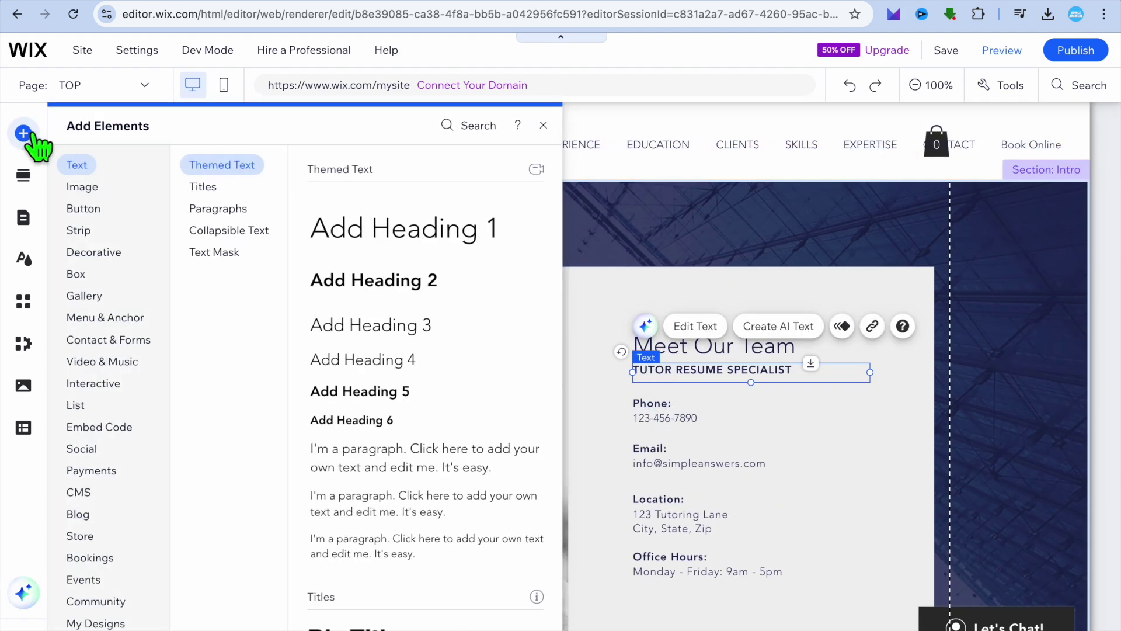
{"action": "left_click", "coordinate": [182, 232]}
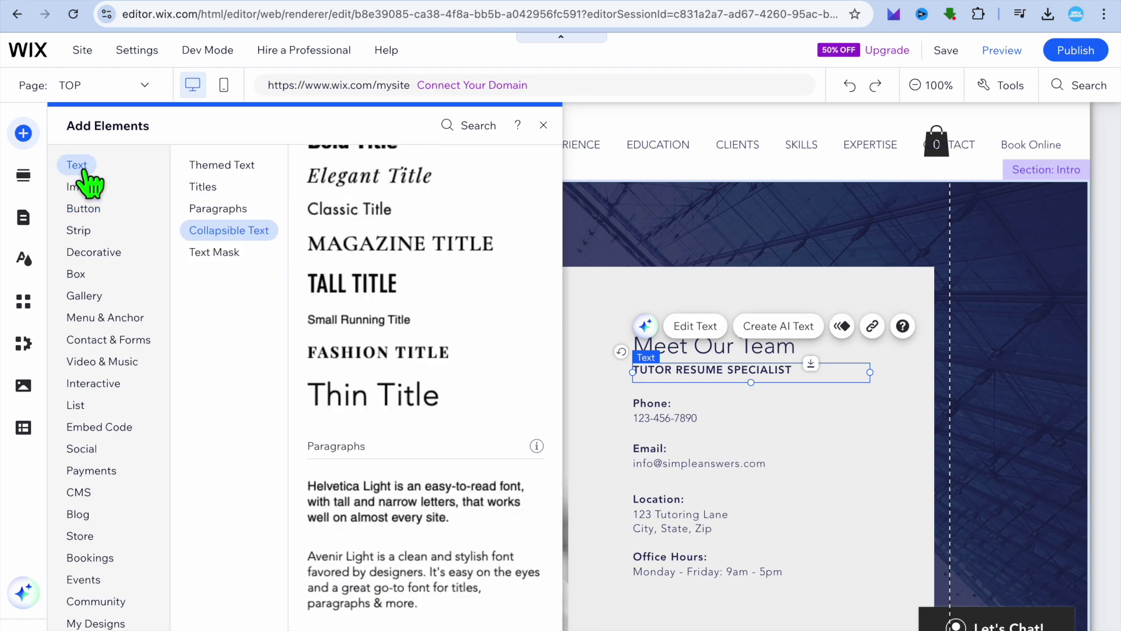
{"action": "mouse_move", "coordinate": [106, 344]}
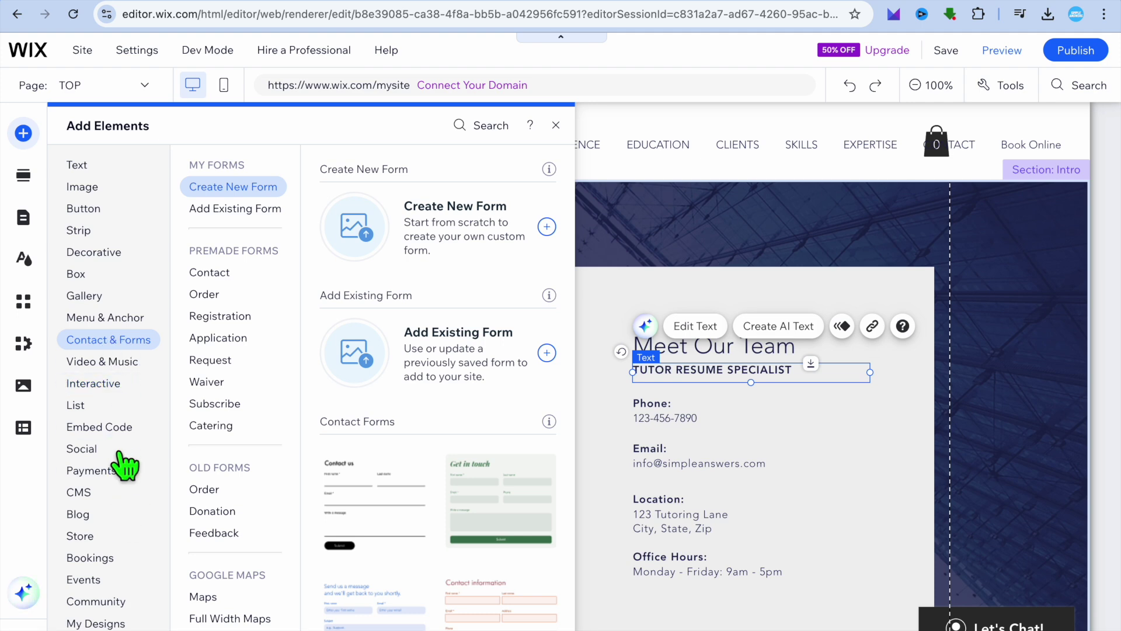
{"action": "mouse_move", "coordinate": [126, 320]}
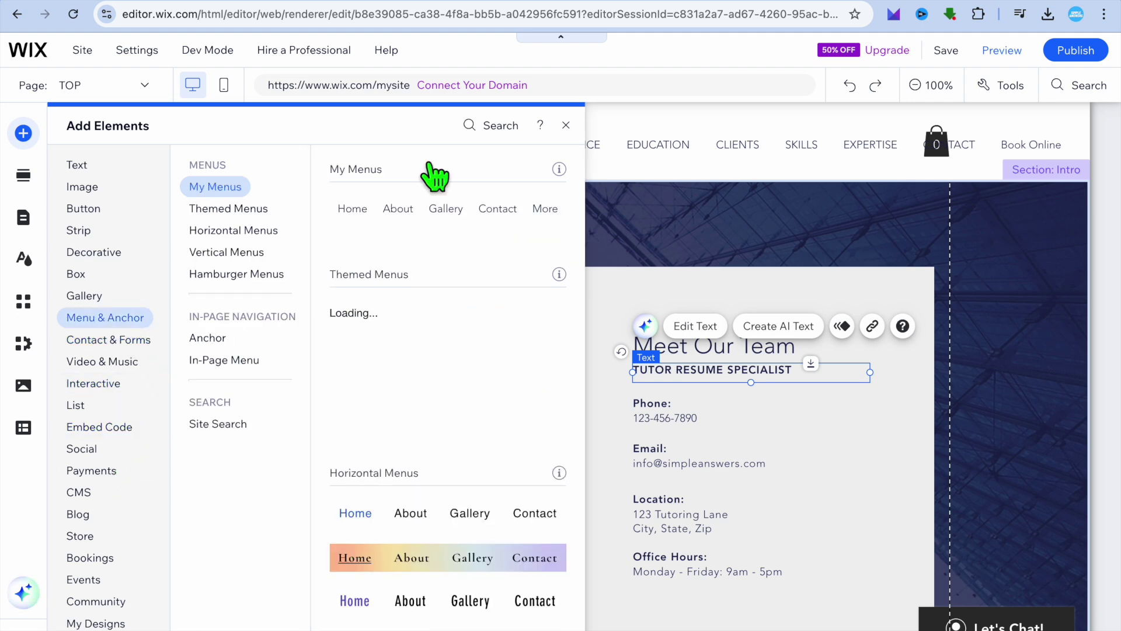
{"action": "left_click", "coordinate": [565, 126]}
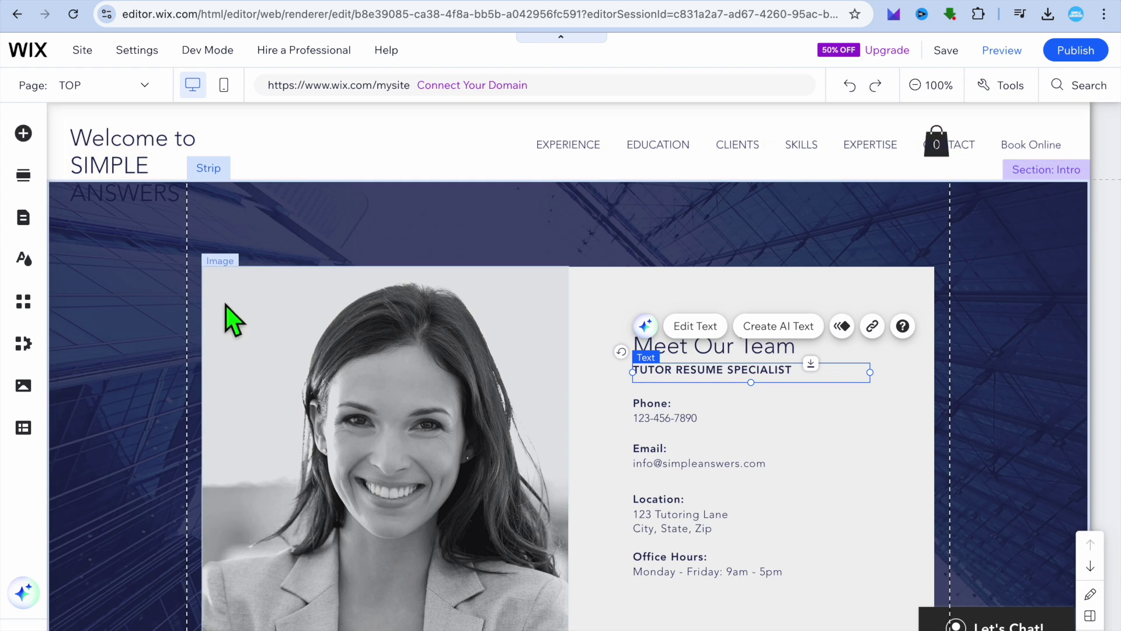
{"action": "left_click", "coordinate": [146, 87]}
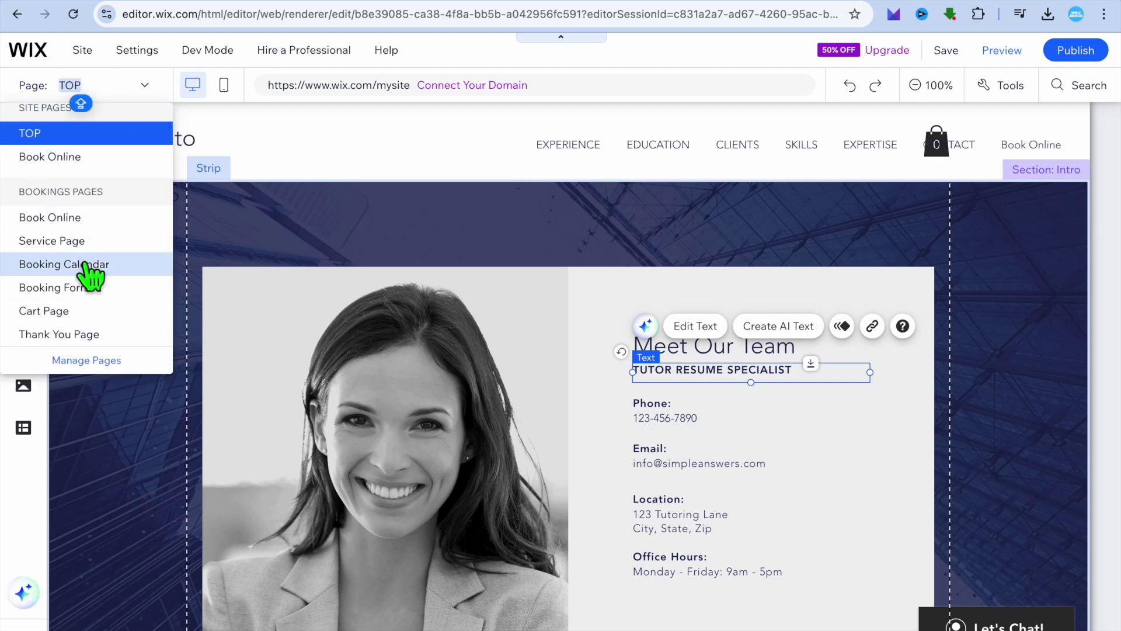
{"action": "left_click", "coordinate": [251, 233]}
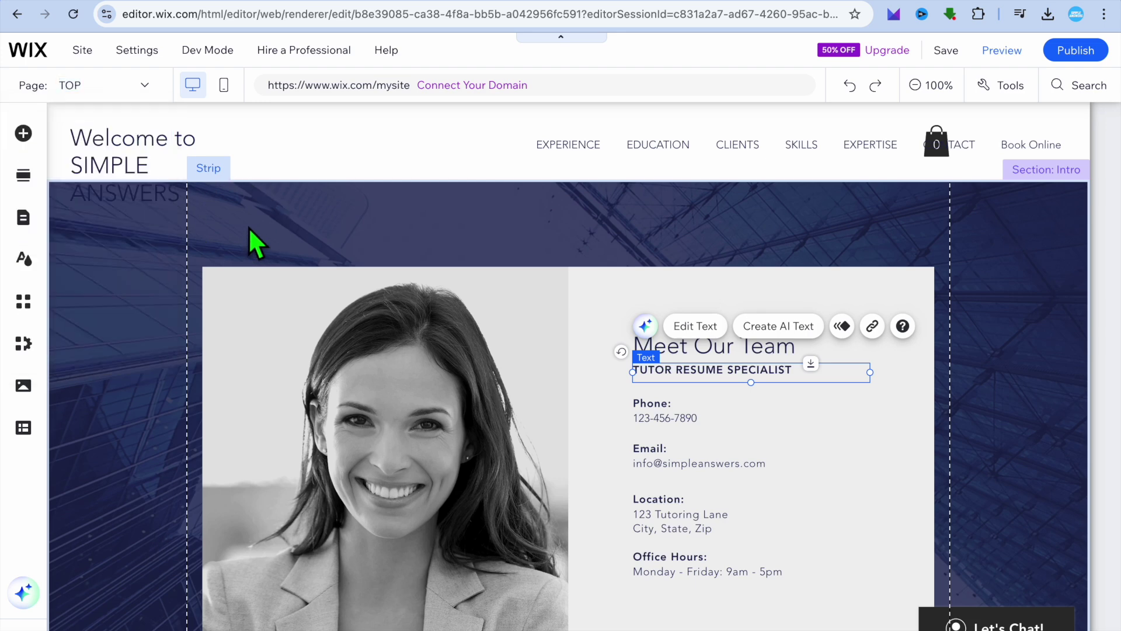
Step: From Pages & Menu, add a new page and browse the About page templates
{"action": "left_click", "coordinate": [24, 221]}
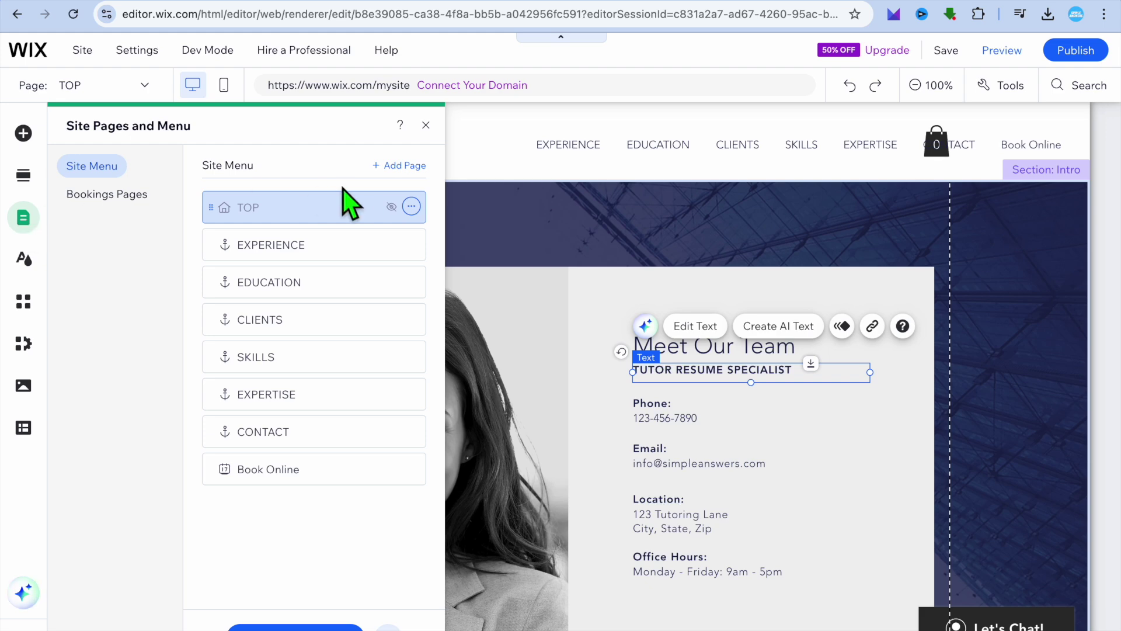
{"action": "left_click", "coordinate": [406, 166]}
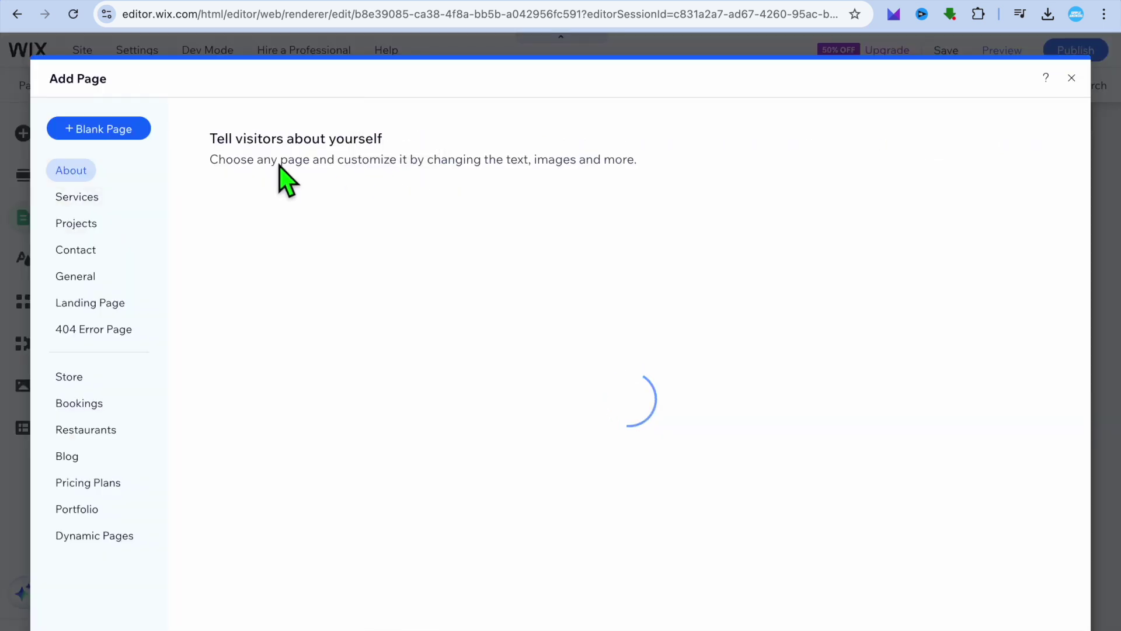
{"action": "mouse_move", "coordinate": [377, 275]}
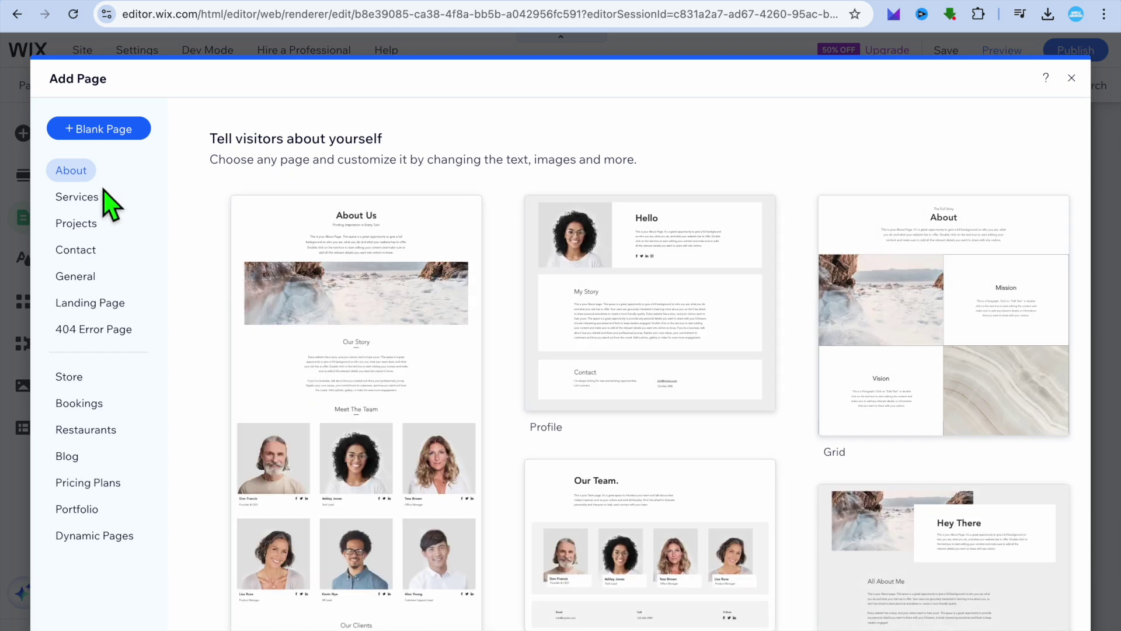
{"action": "scroll", "coordinate": [336, 283], "scroll_direction": "down", "scroll_amount": 3}
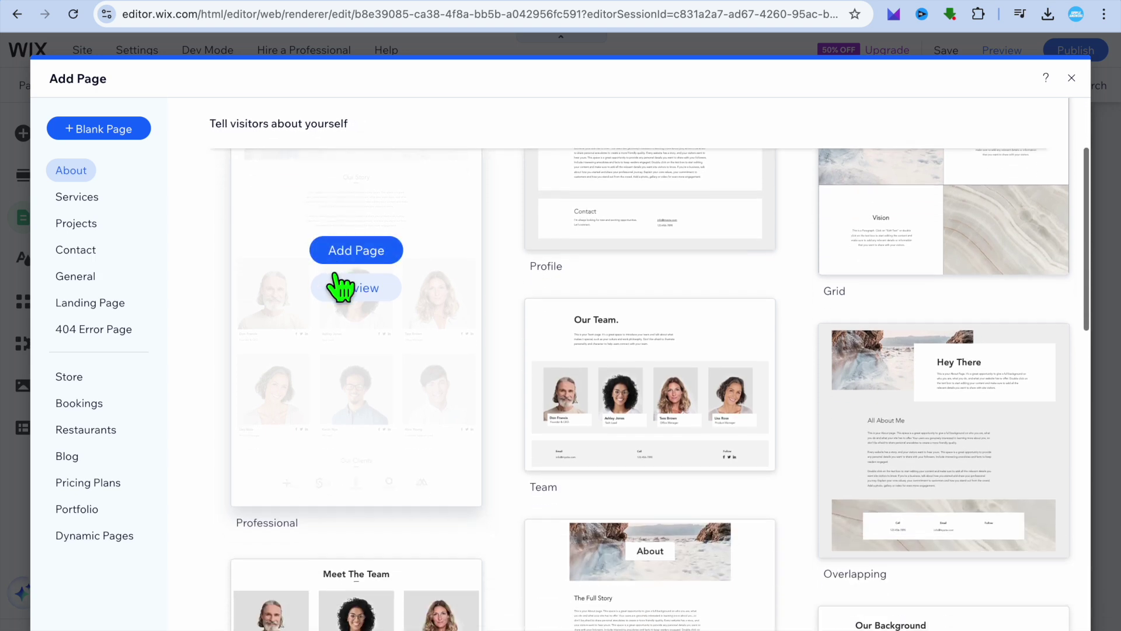
{"action": "left_click", "coordinate": [94, 125]}
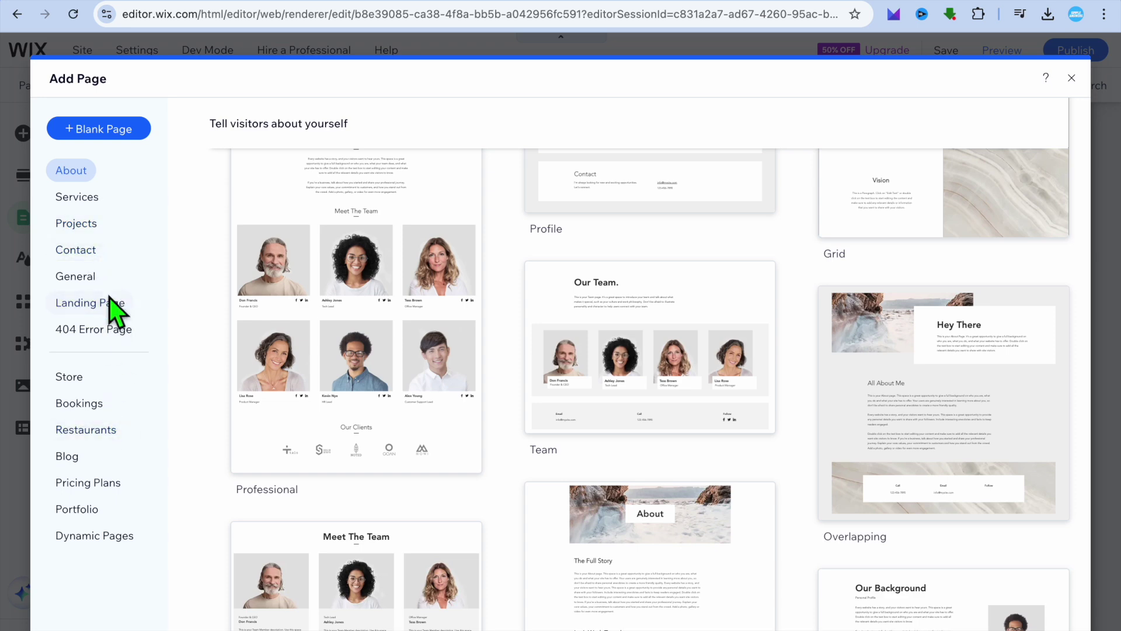
Step: Select Portfolio and cycle through previews of its three portfolio pages
{"action": "left_click", "coordinate": [84, 513]}
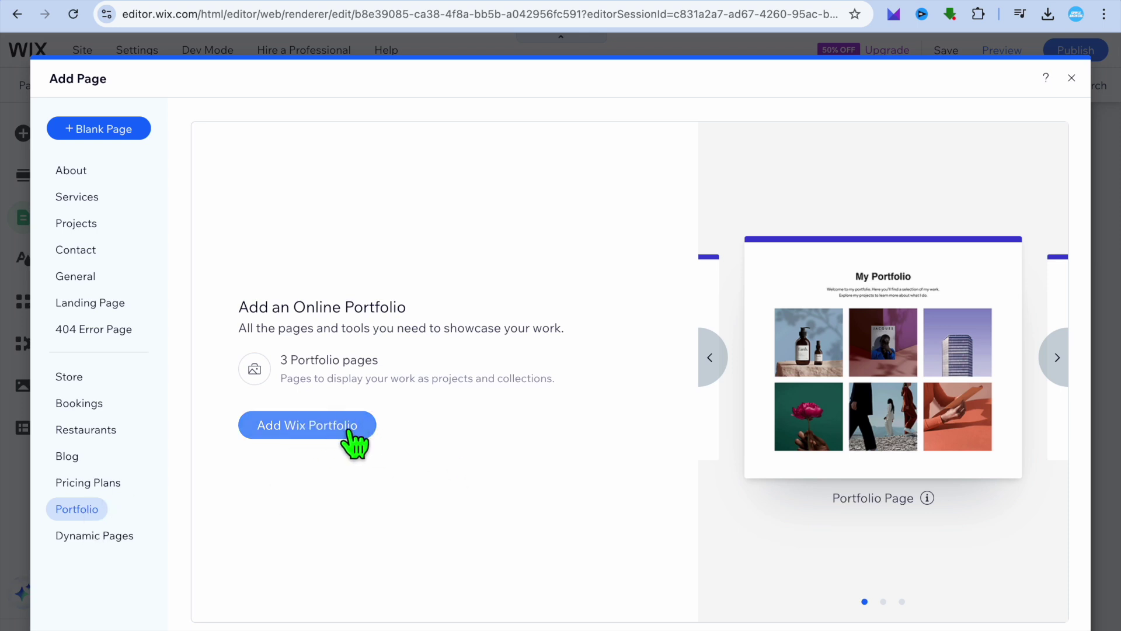
{"action": "left_click", "coordinate": [713, 358]}
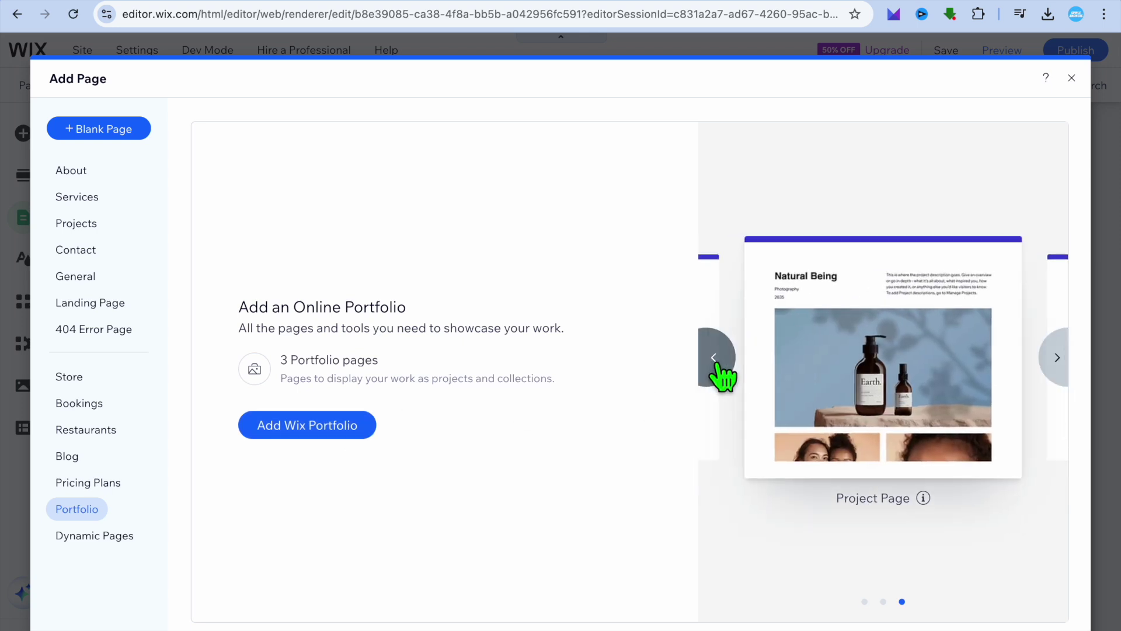
{"action": "left_click", "coordinate": [714, 358]}
{"action": "left_click", "coordinate": [714, 358]}
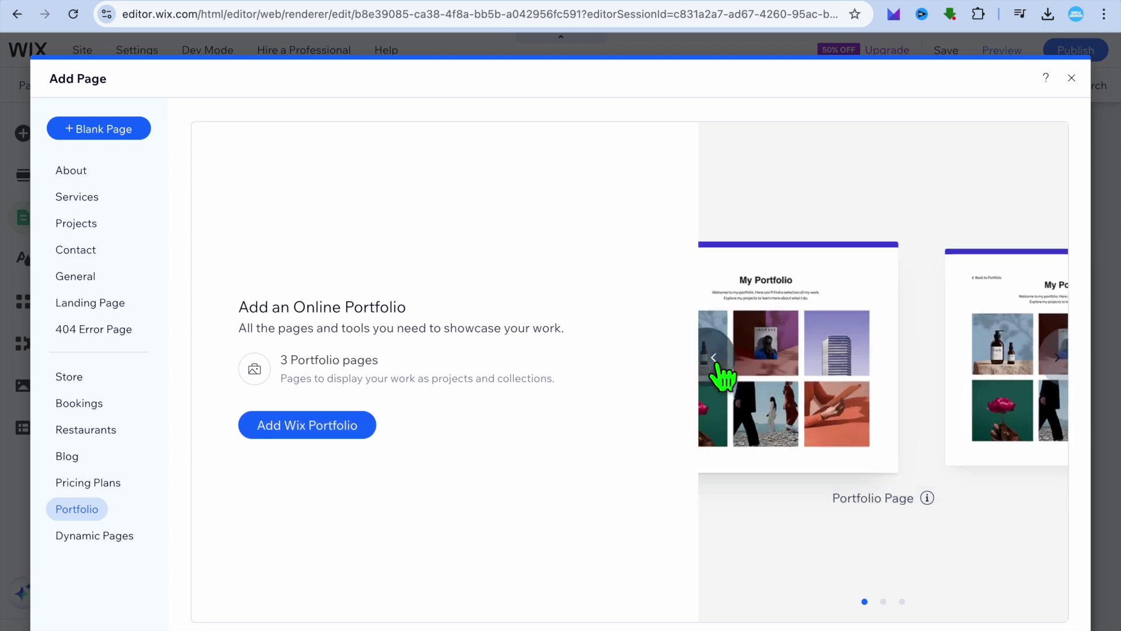
Step: Close the Add Page dialog and the Site Pages and Menu panel
{"action": "left_click", "coordinate": [1071, 78]}
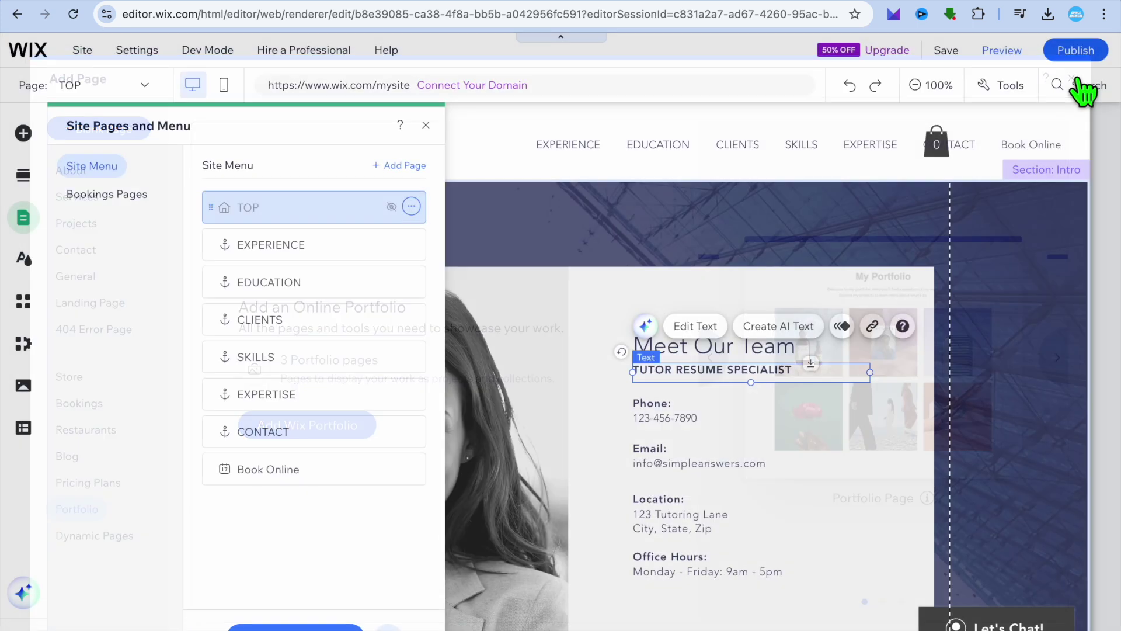
{"action": "left_click", "coordinate": [425, 125]}
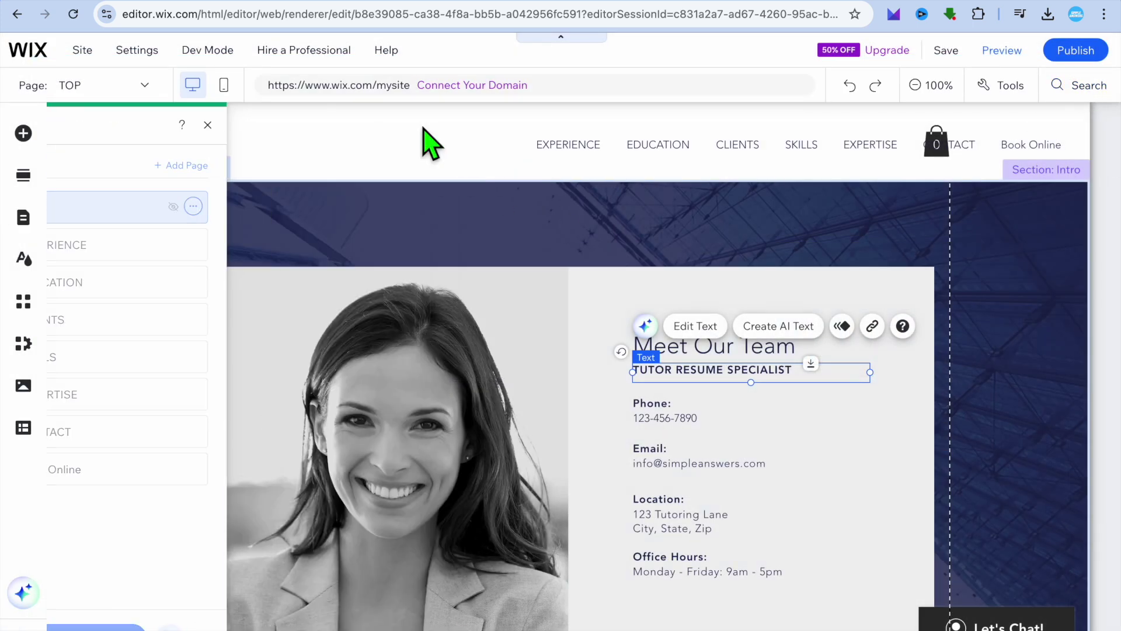